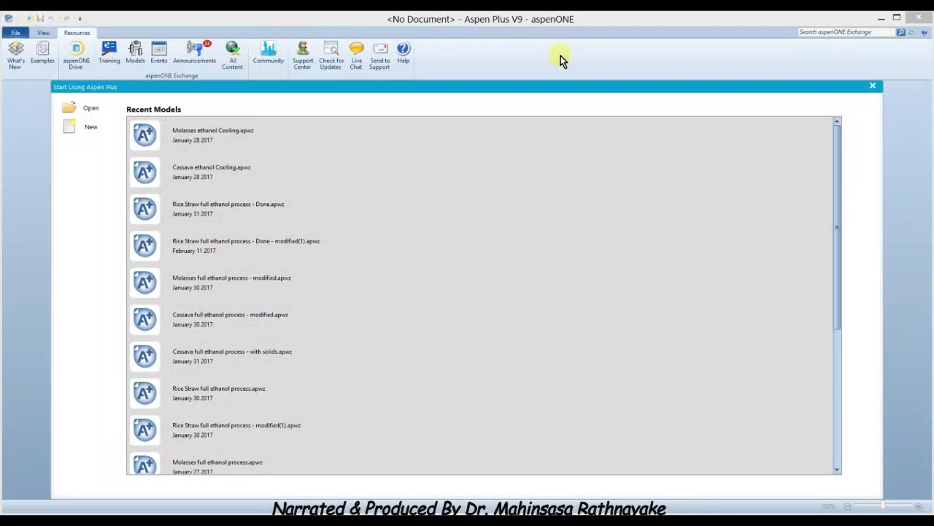
Step: Create a new simulation from the Blank Simulation template
left_click(73, 129)
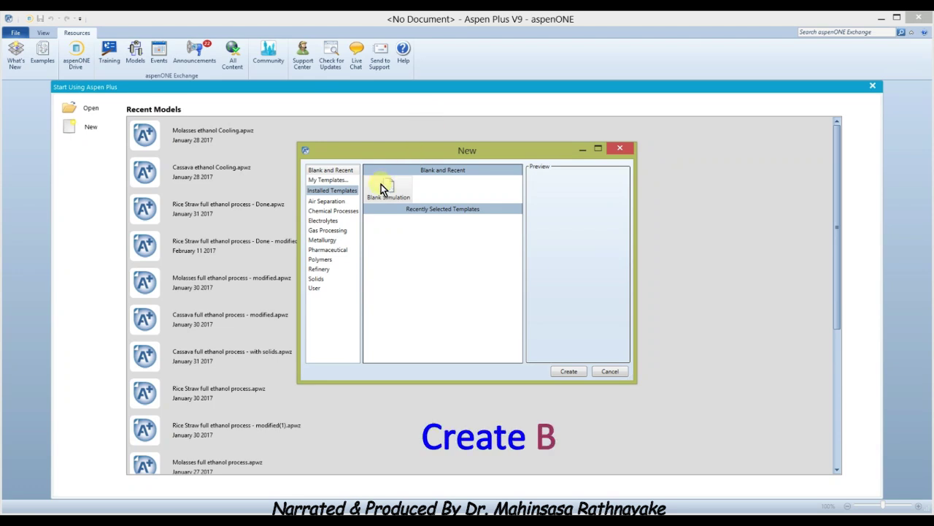
left_click(393, 191)
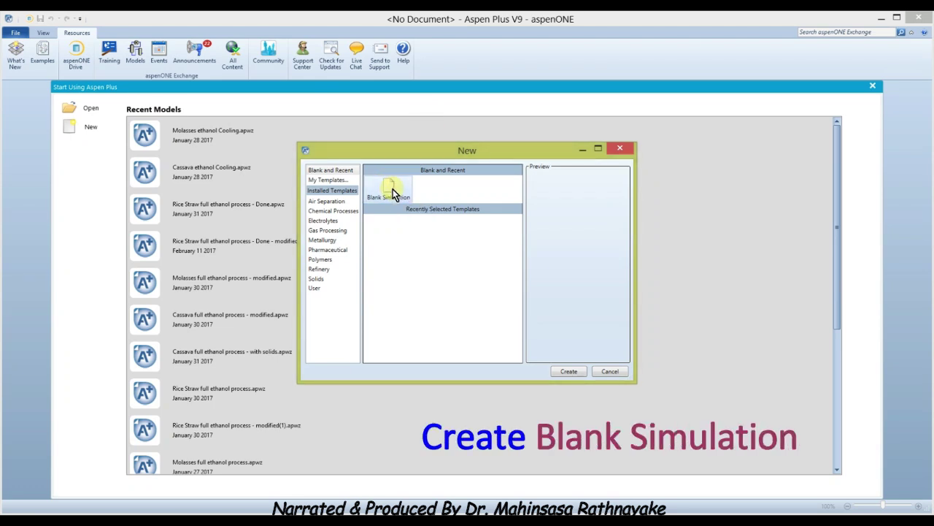
left_click(570, 373)
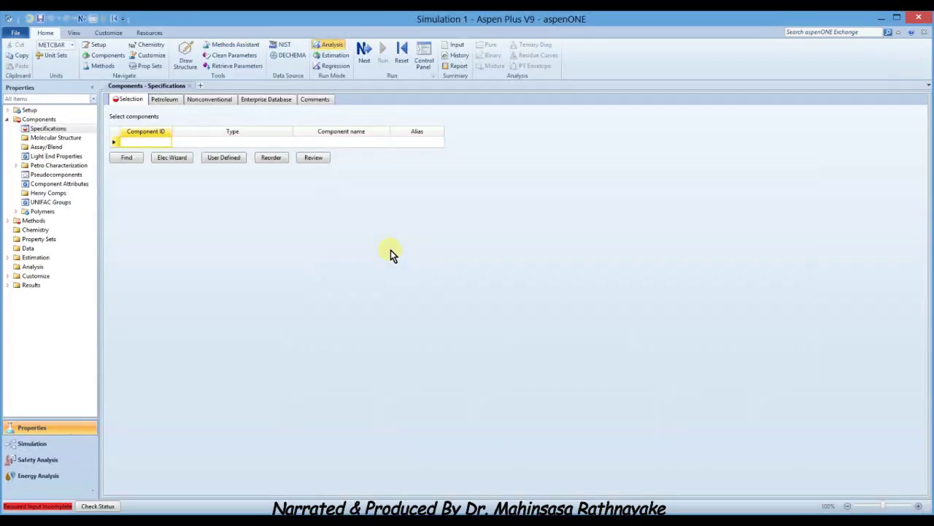
Step: Search the compound databanks for names containing MIBK and add methyl-isobutyl-ketone to the component list
left_click(126, 157)
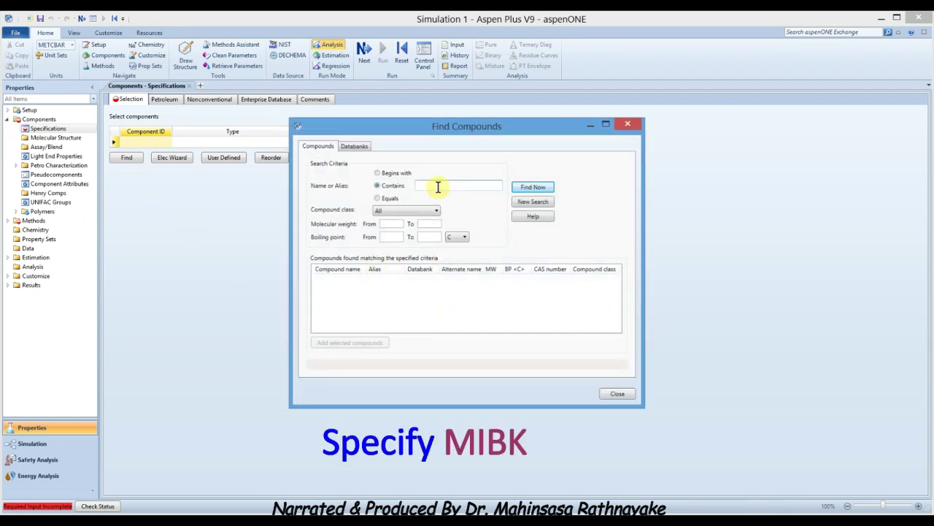
type("MIBK")
left_click(532, 188)
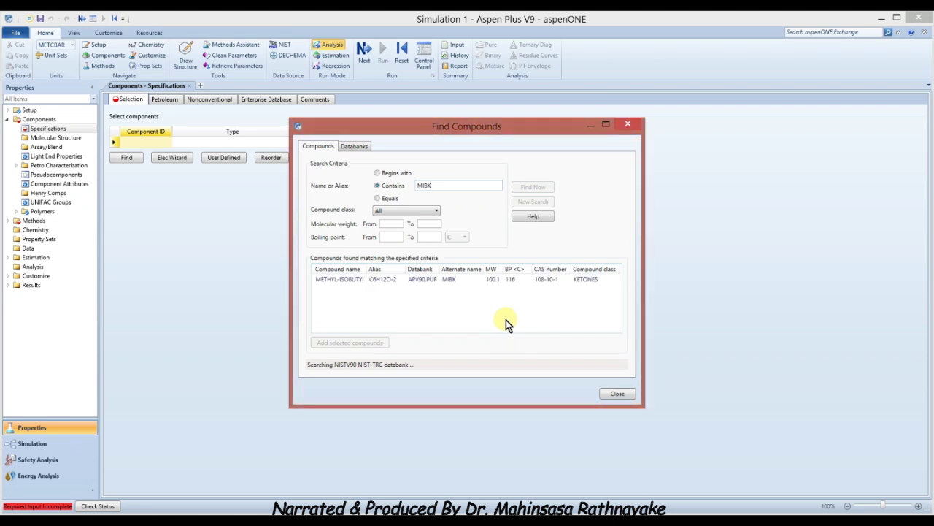
left_click(349, 280)
left_click(362, 344)
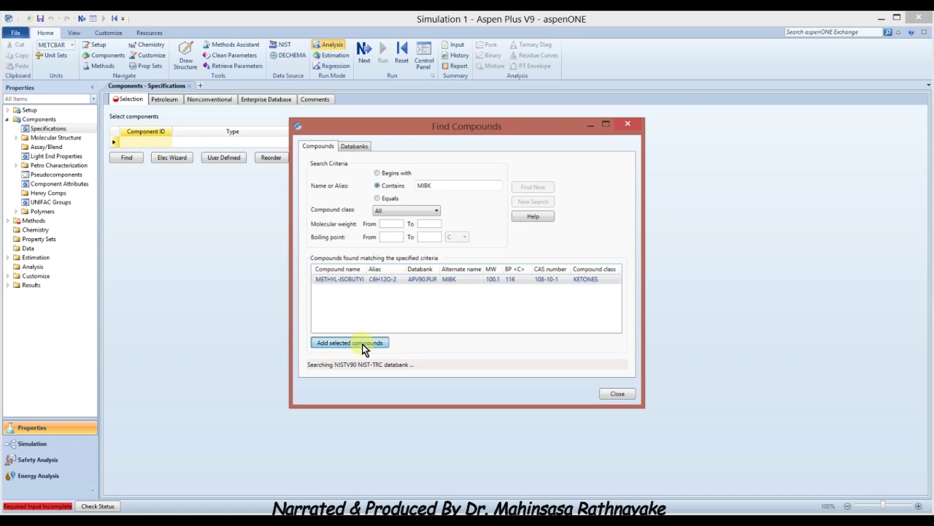
left_click(613, 394)
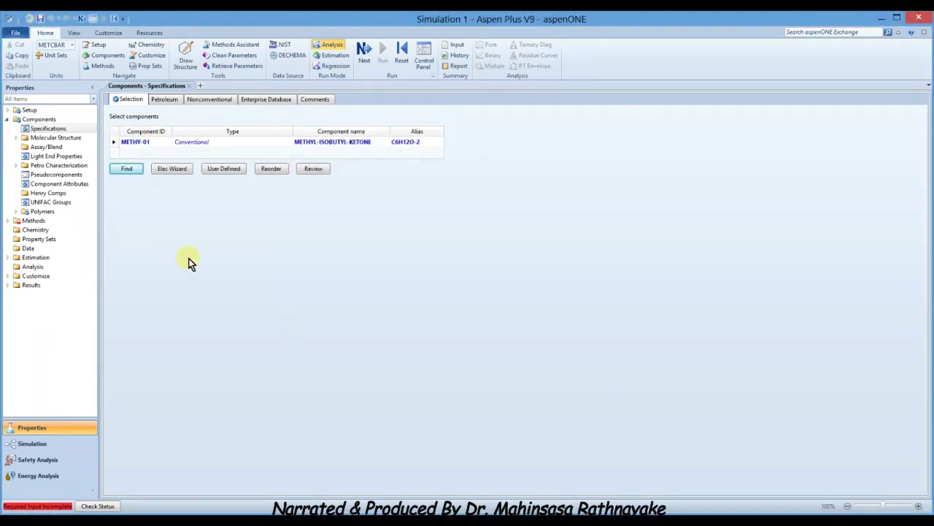
Step: Rename the methyl-isobutyl-ketone component ID as MIBK
type("MIBK")
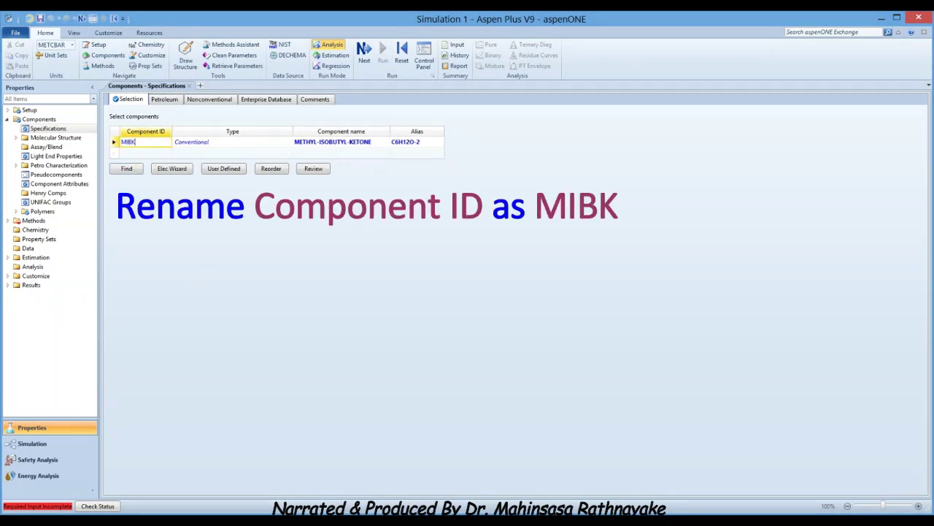
key("Return")
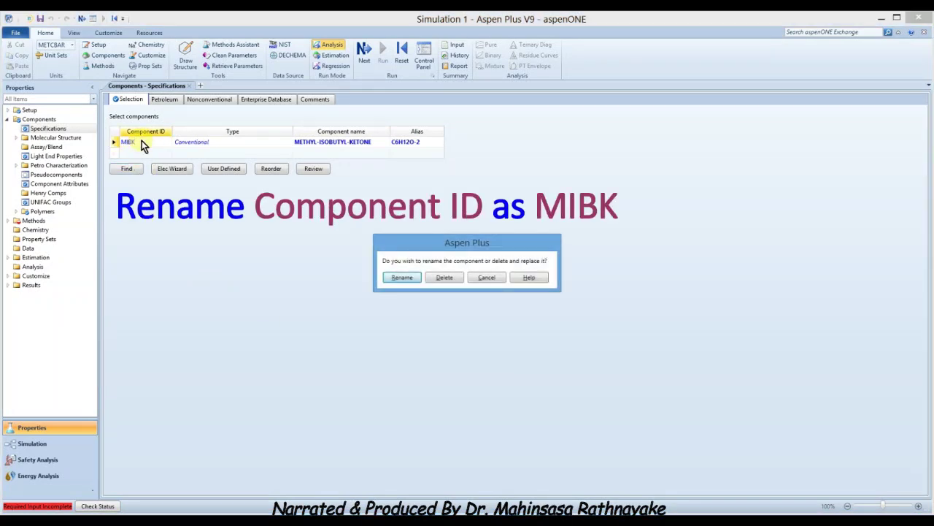
left_click(401, 277)
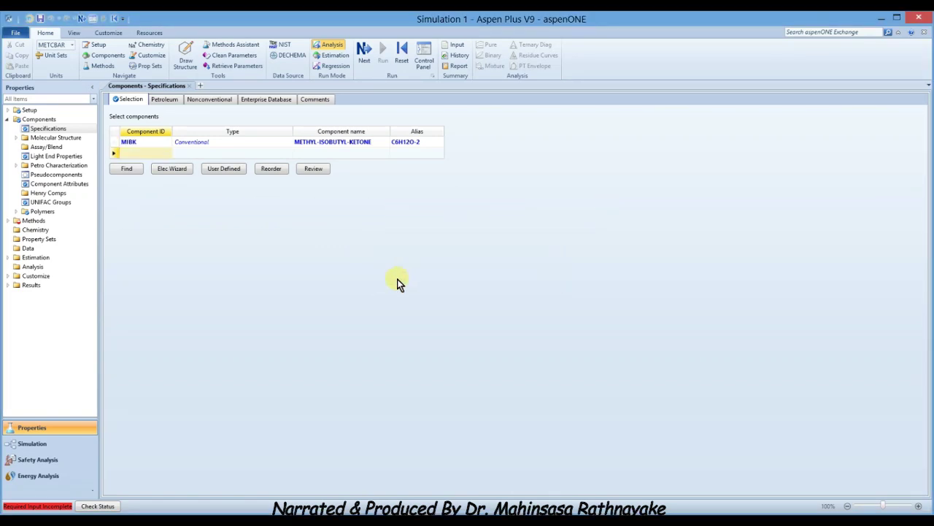
Step: Add WATER as the second component in the selection table
left_click(137, 154)
type("WATER")
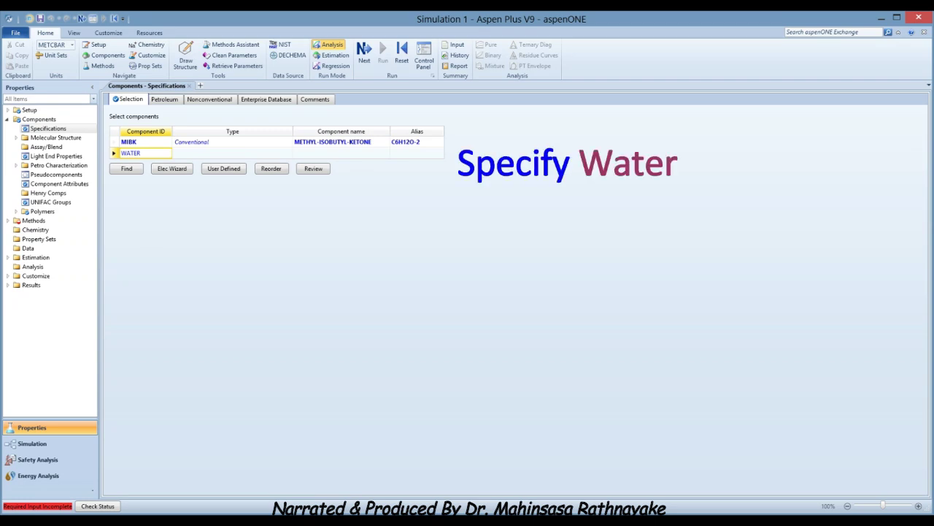
key("Return")
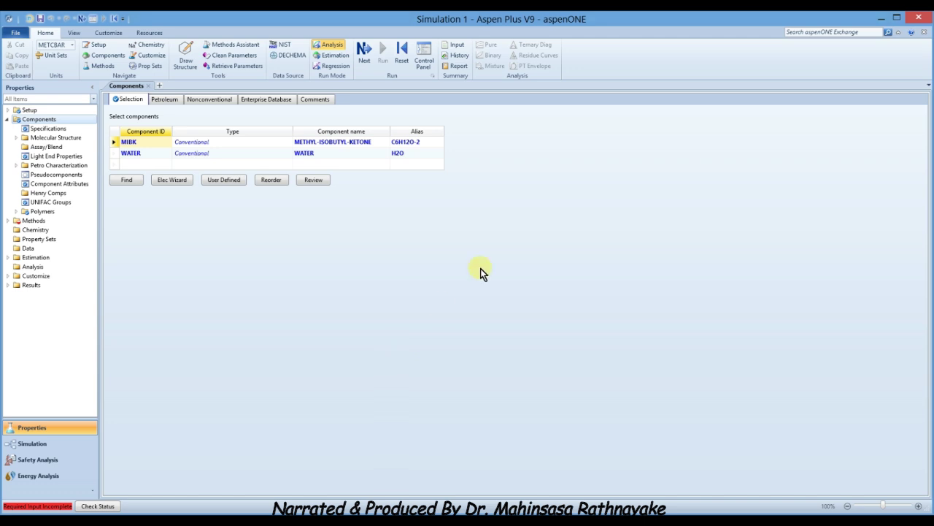
Step: Evaluate the pure-component properties of MIBK with the NIST ThermoData Engine and close its dialog
left_click(284, 46)
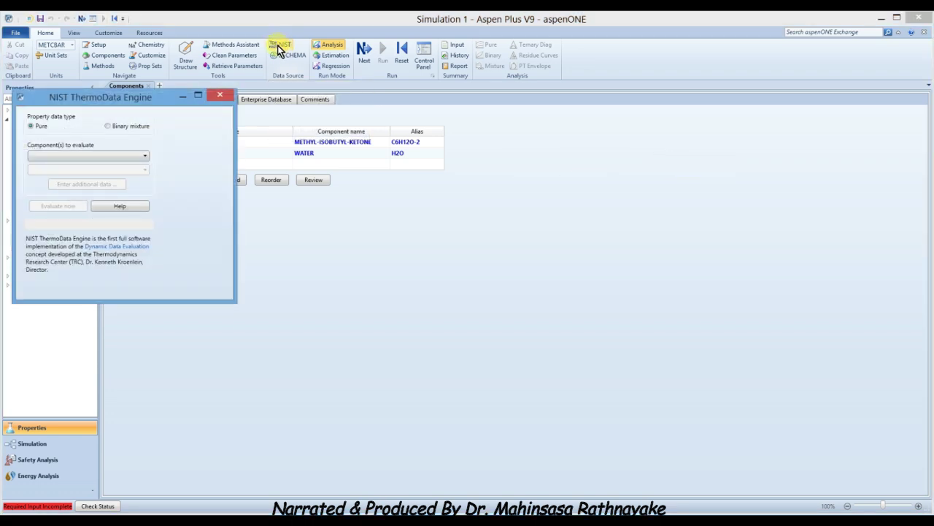
left_click(145, 155)
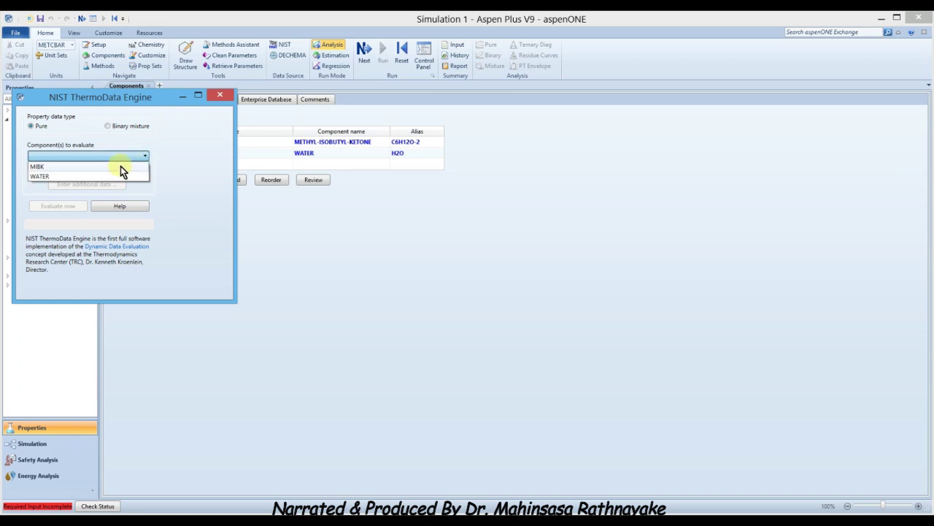
left_click(121, 167)
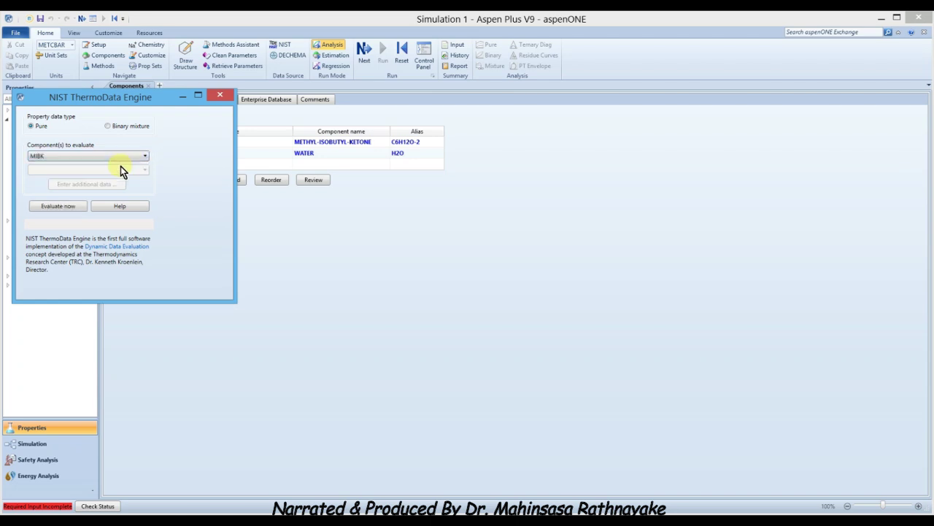
left_click(43, 207)
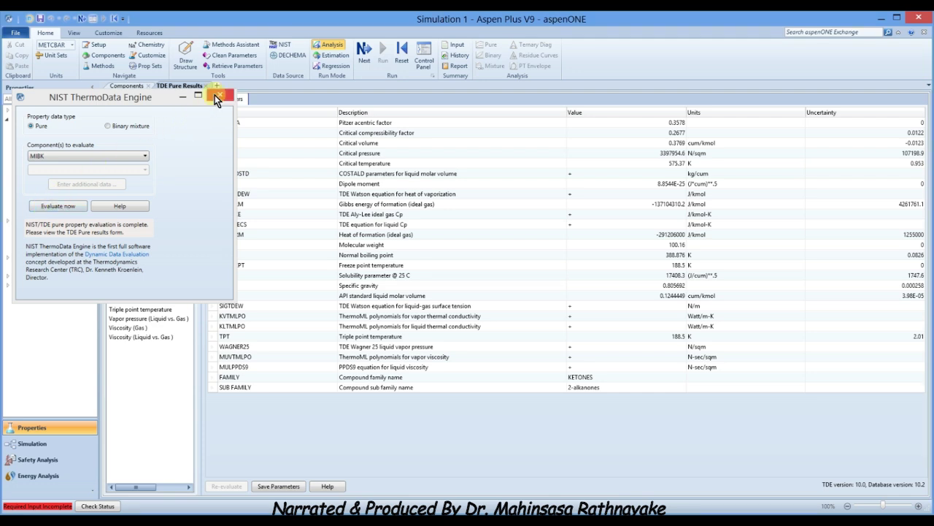
left_click(216, 98)
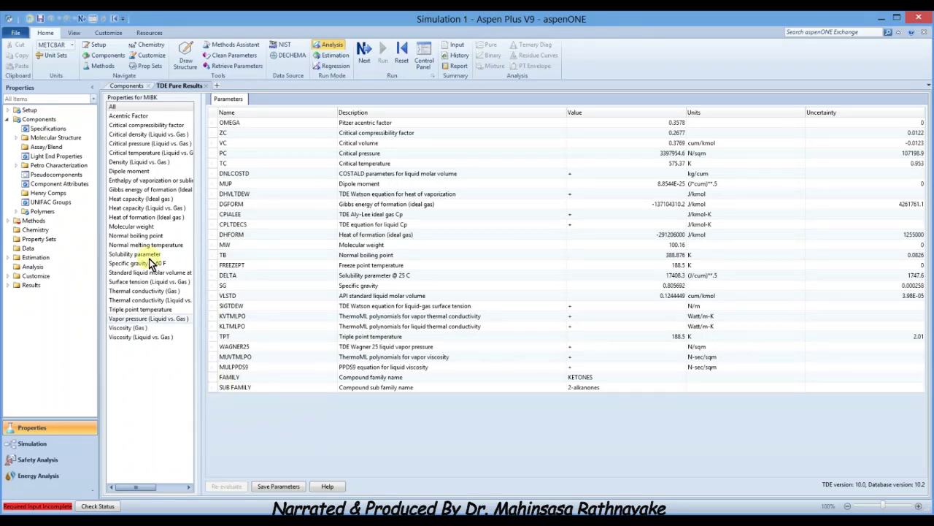
Step: Examine MIBK's experimental liquid vs. gas density data near 298 K, and close the pure results
left_click(149, 162)
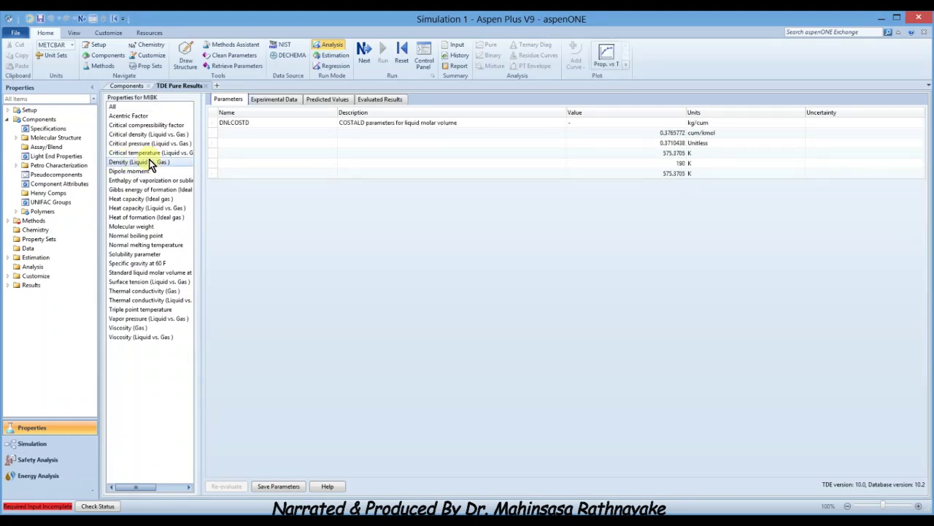
left_click(265, 100)
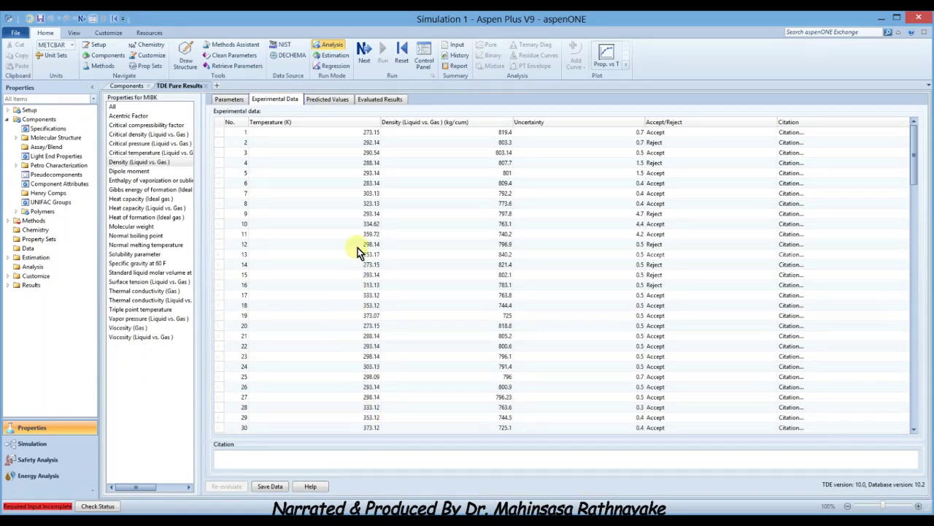
left_click(496, 397)
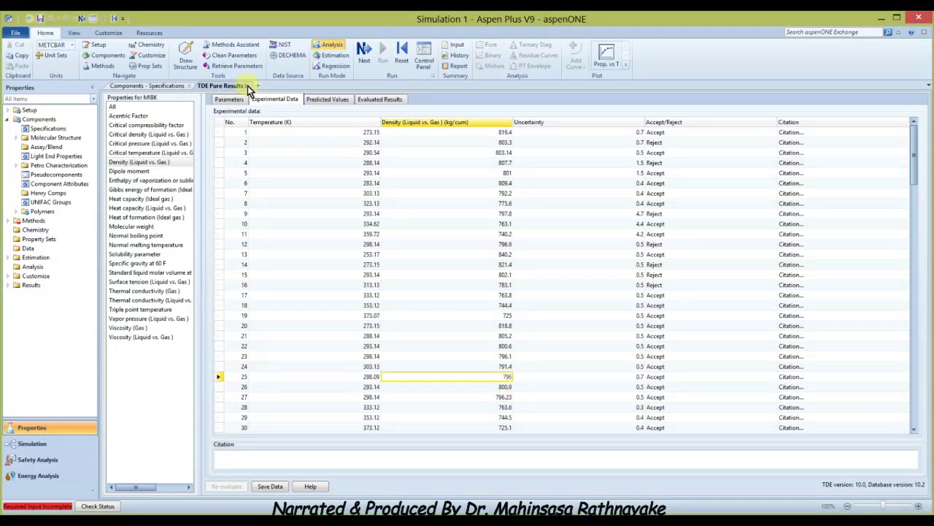
left_click(248, 86)
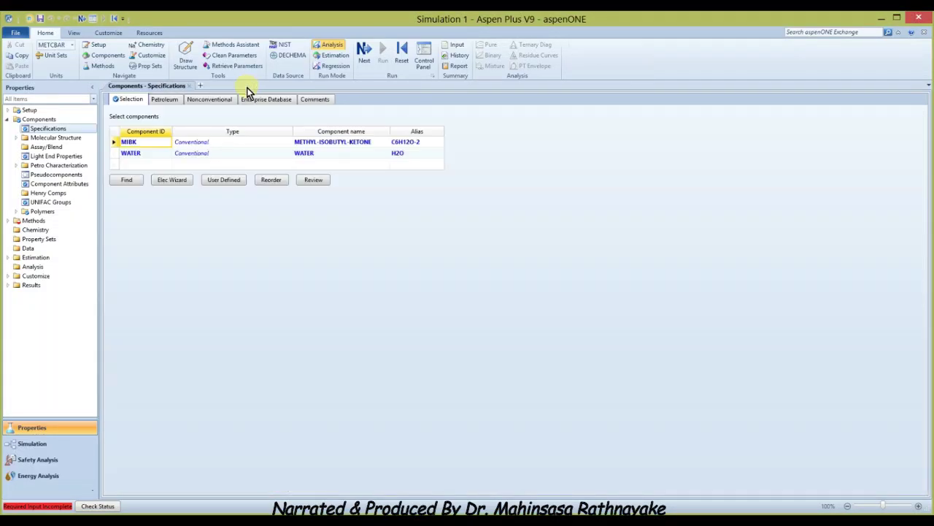
Step: Evaluate the pure-component properties of WATER with the NIST ThermoData Engine and close its dialog
left_click(287, 46)
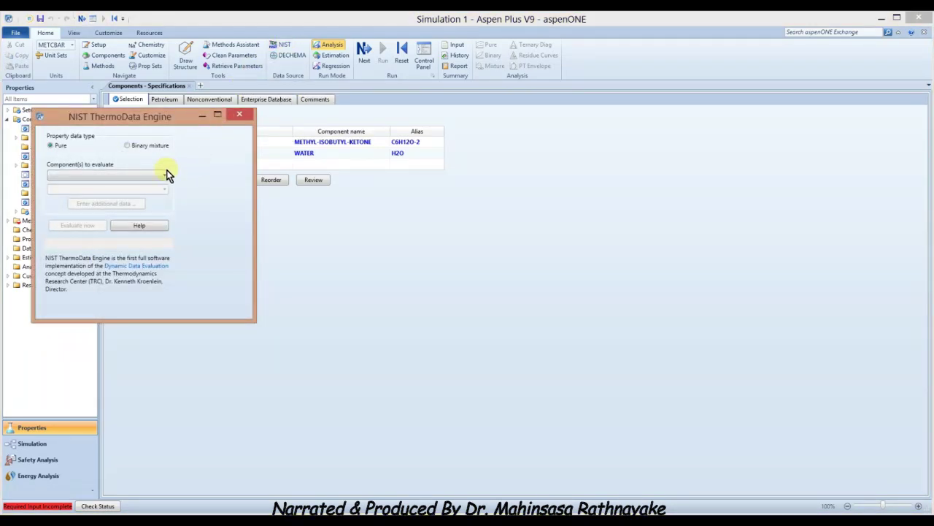
left_click(167, 176)
left_click(122, 194)
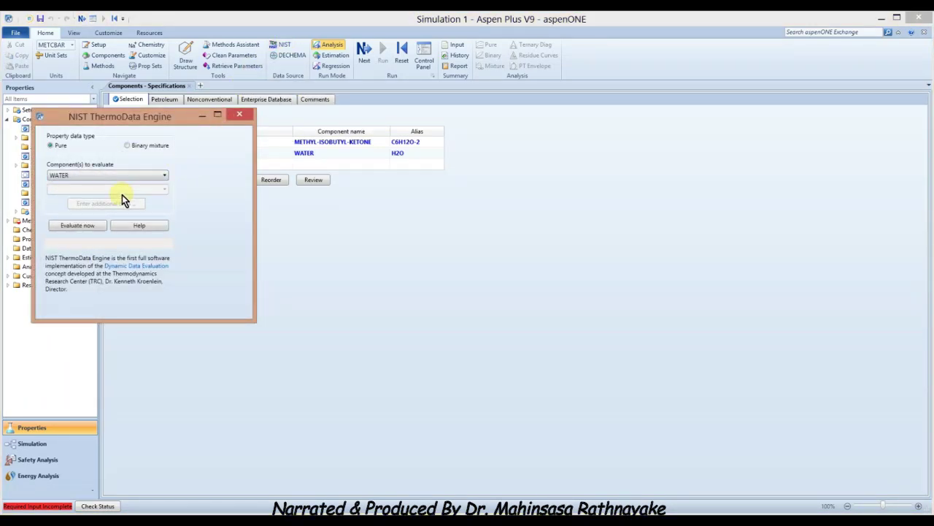
left_click(91, 228)
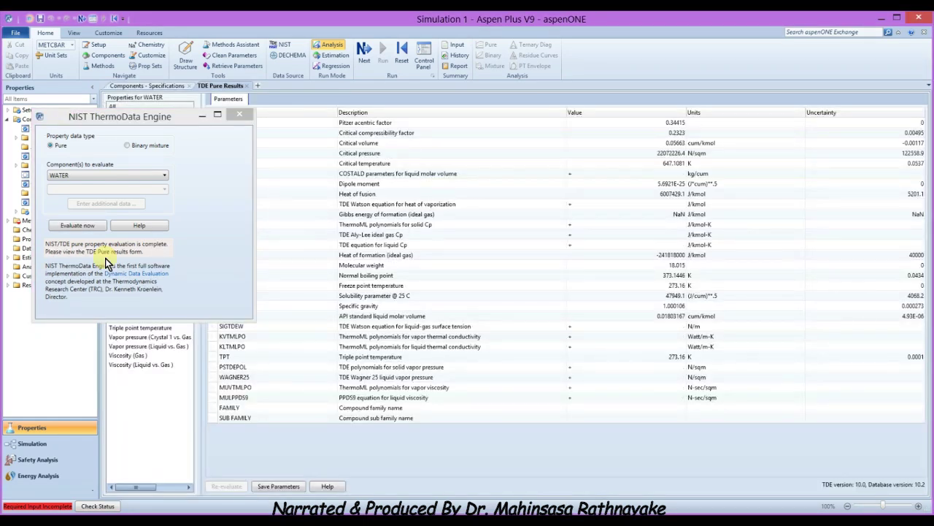
left_click(239, 115)
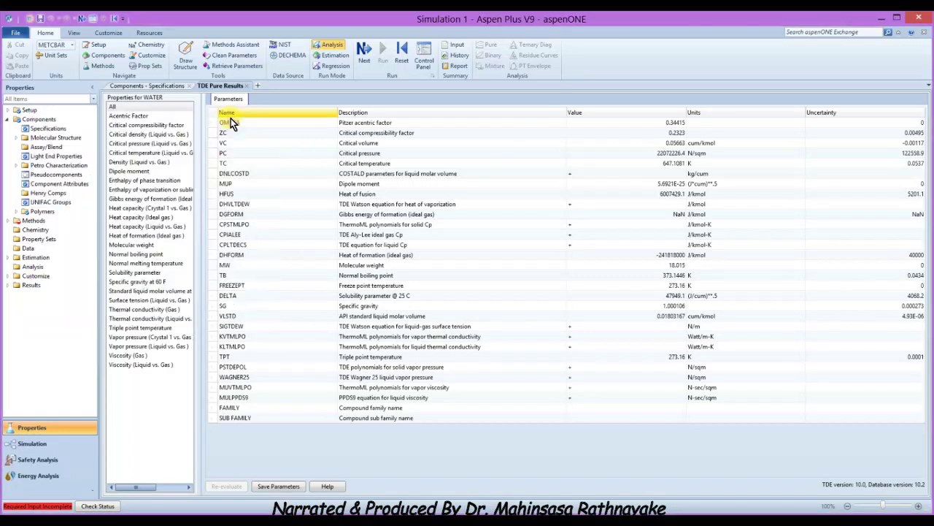
Step: Look up water's experimental liquid vs. gas density at about 297 K
left_click(152, 163)
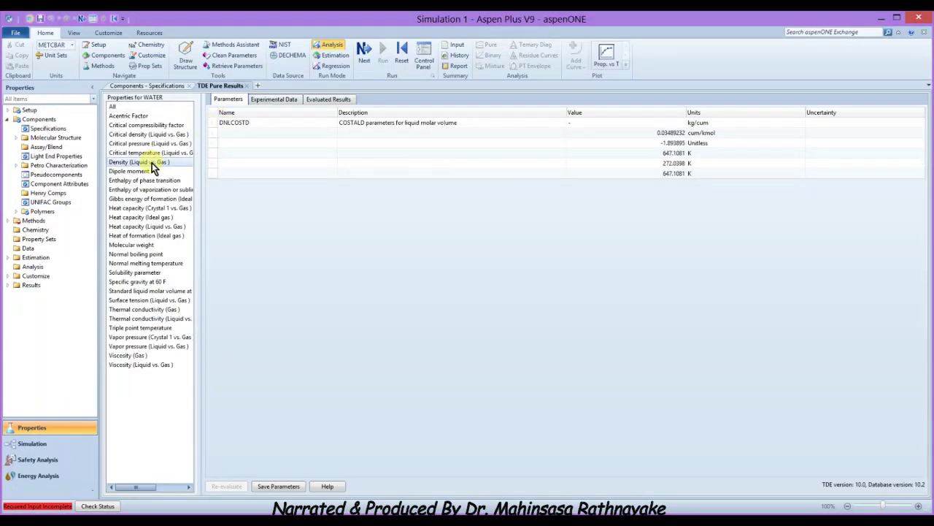
left_click(257, 101)
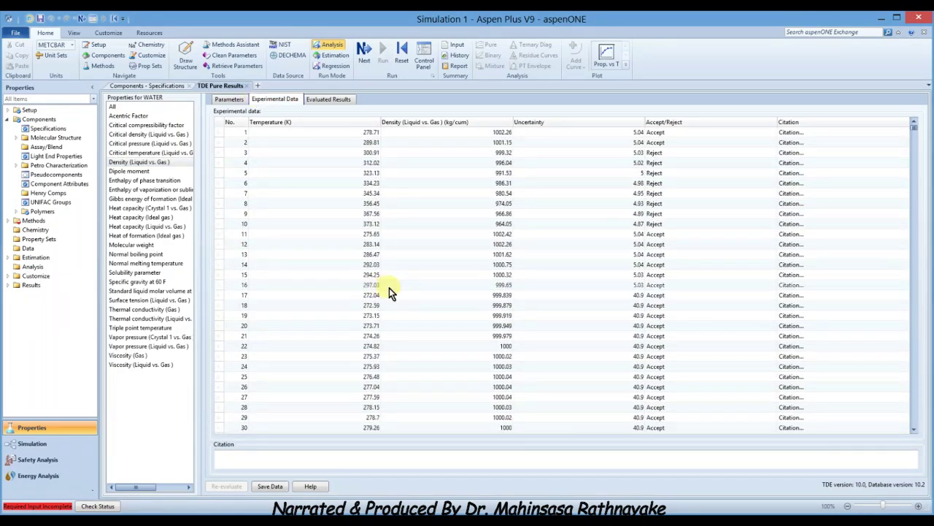
left_click(488, 286)
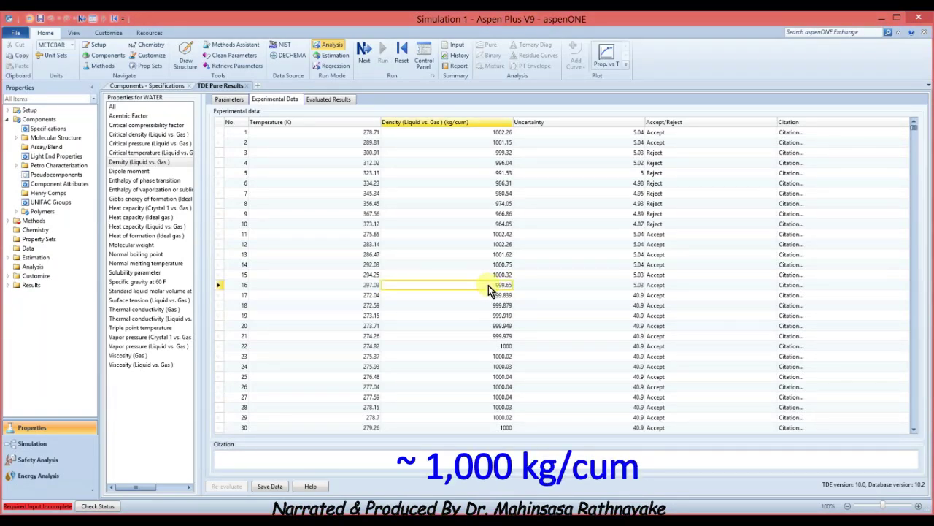
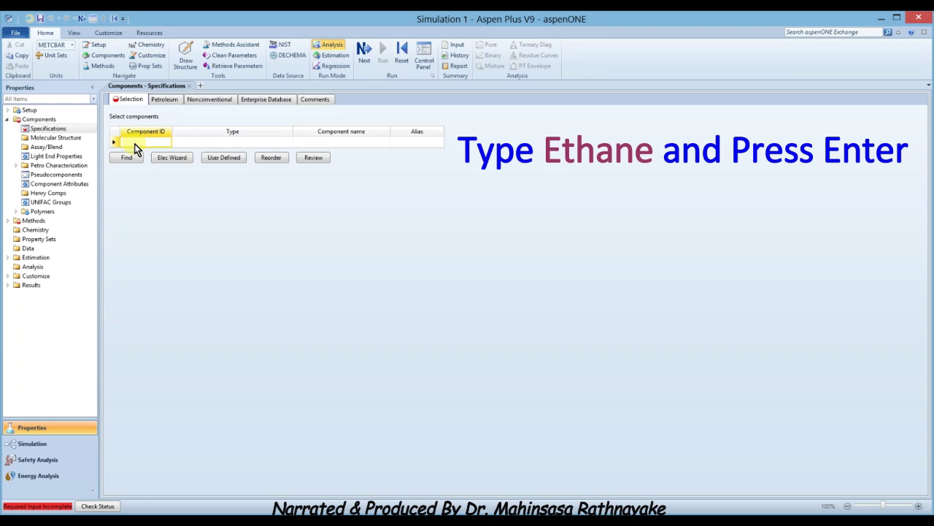
Step: Add ETHANE as the first component in the empty component table
type("ethane")
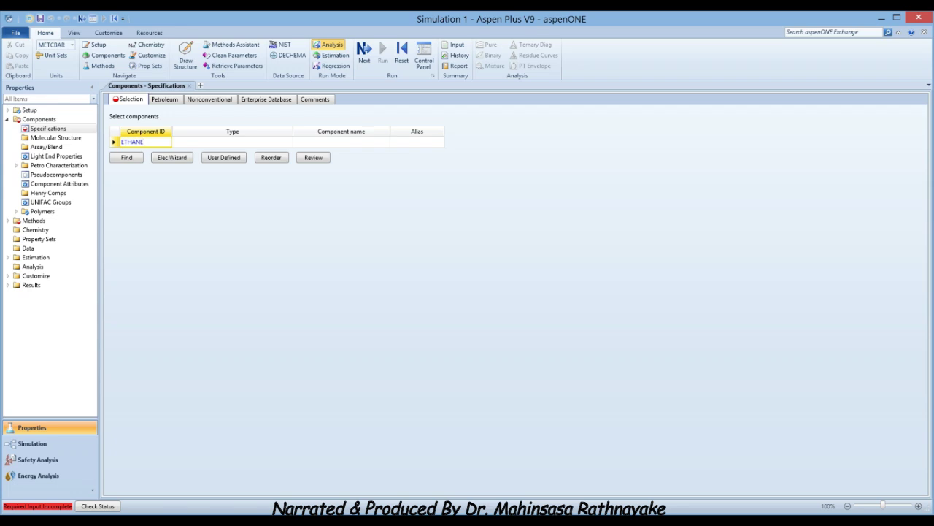
key("Return")
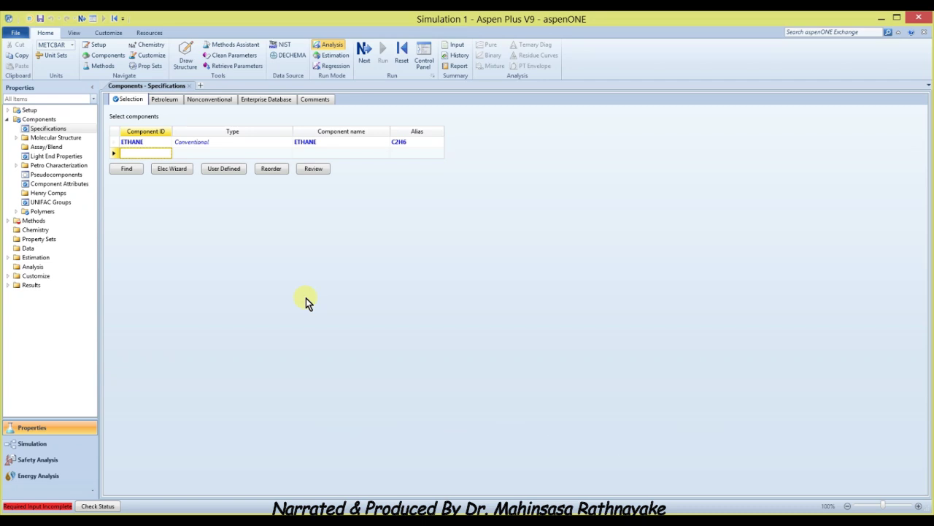
Step: Consult the property method selection assistant for a hydrocarbon system without petroleum assays or pseudocomponents, and close the help window
left_click(15, 223)
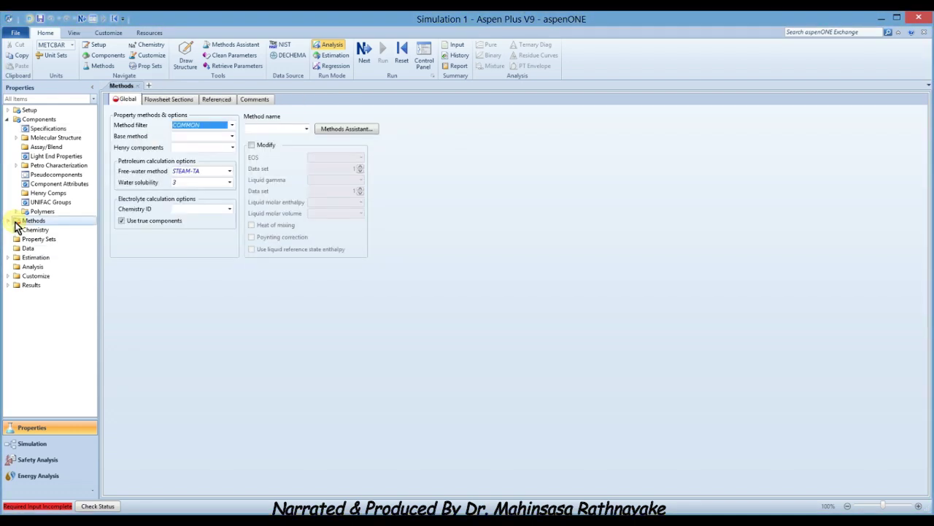
left_click(354, 129)
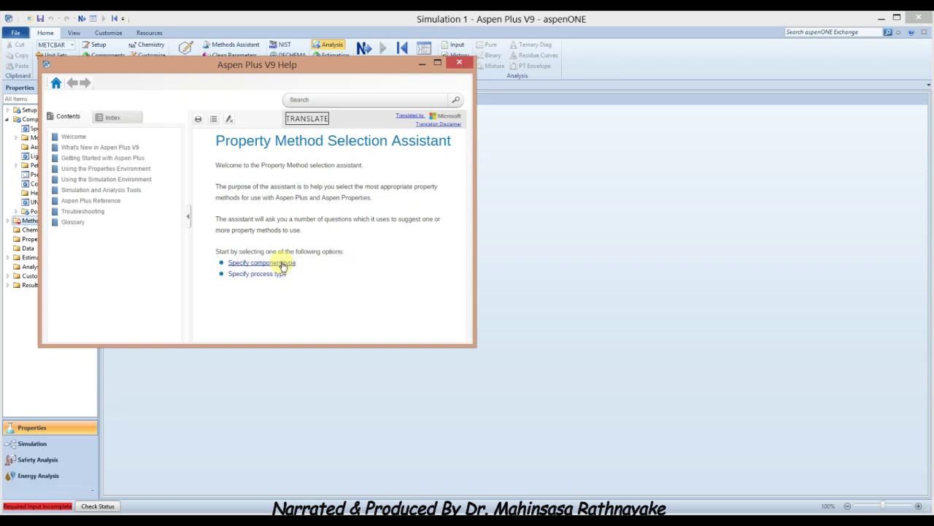
left_click(283, 264)
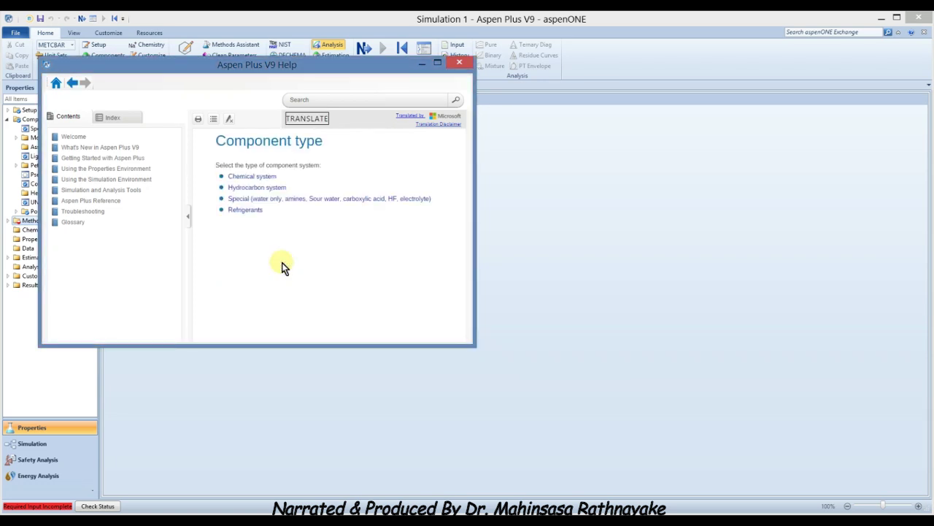
left_click(257, 188)
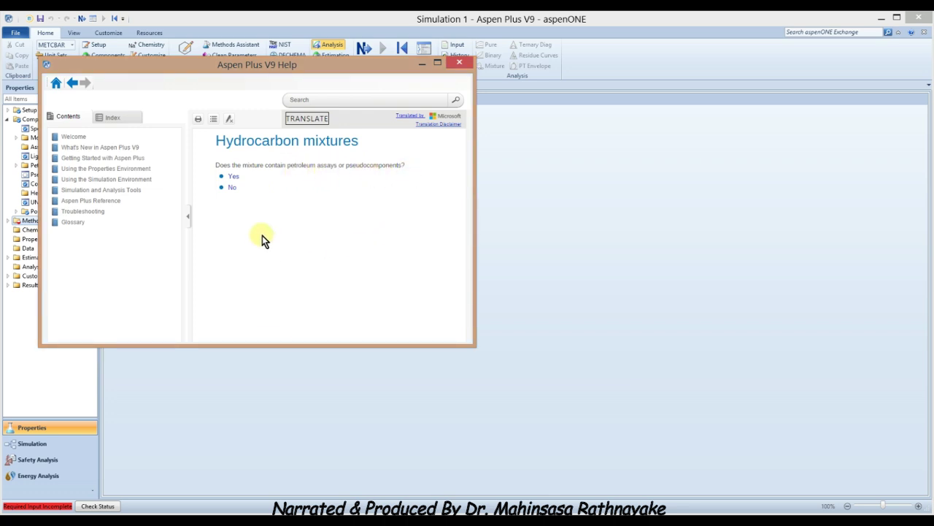
left_click(232, 190)
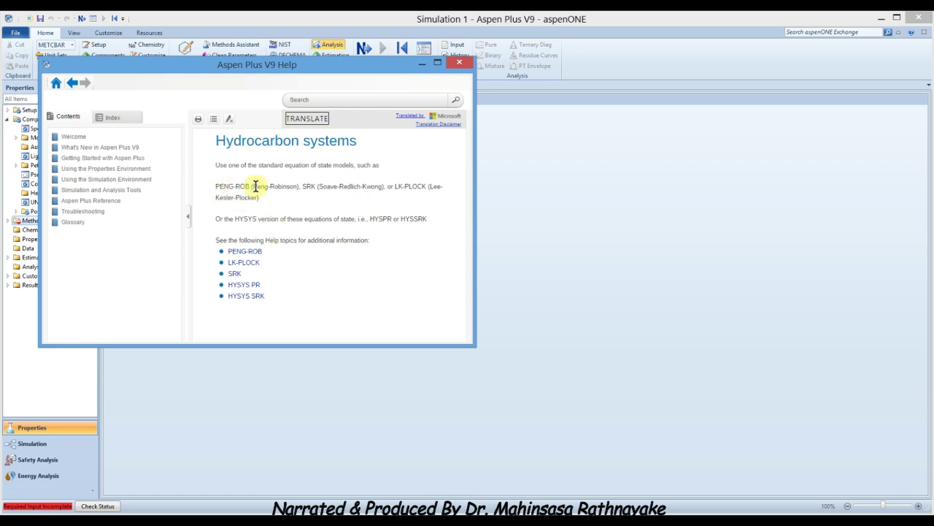
left_click_drag(216, 185, 301, 186)
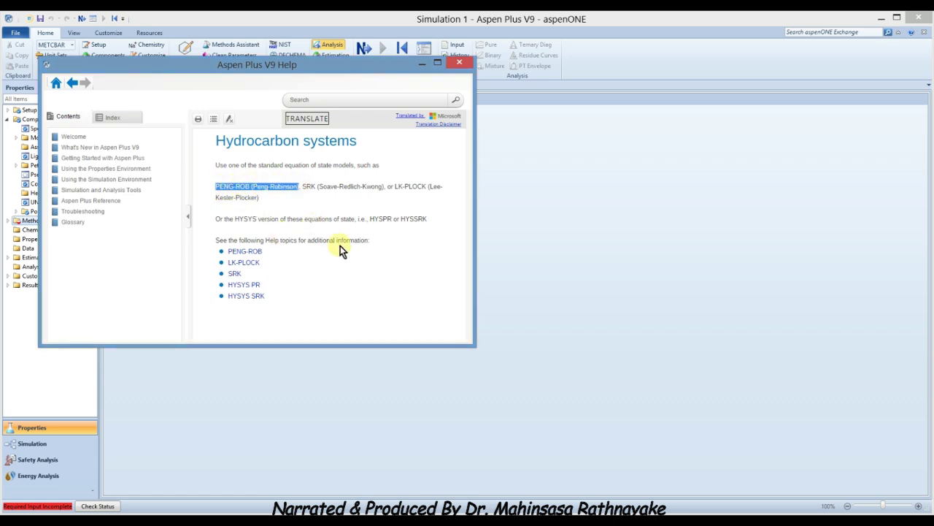
left_click(385, 314)
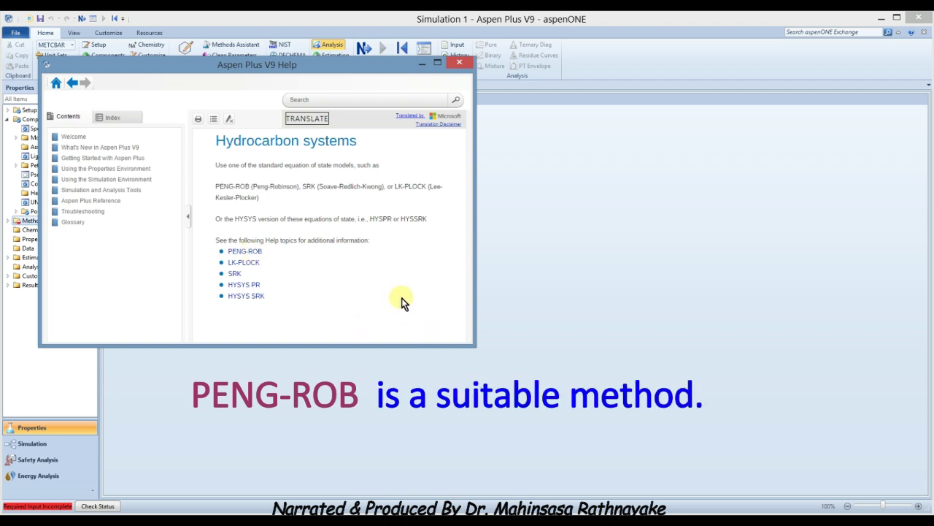
left_click(461, 64)
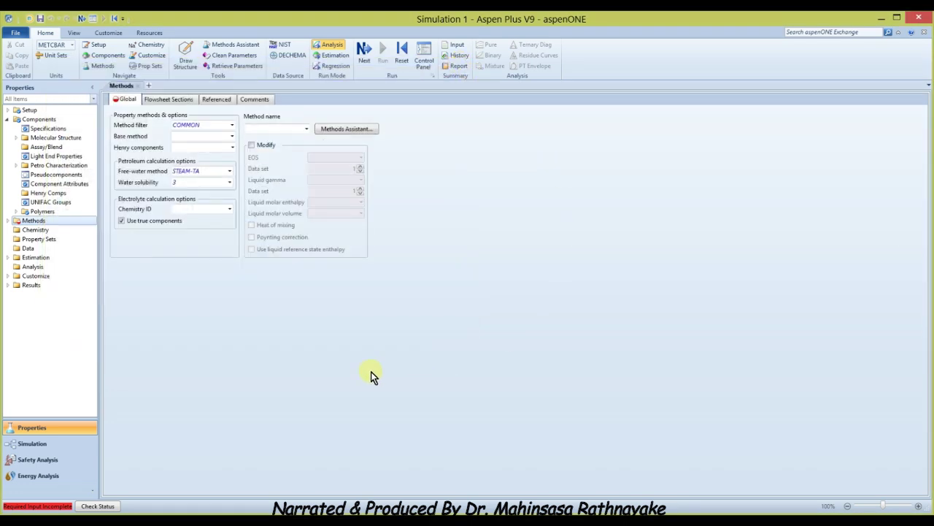
Step: Set the base property method to PENG-ROB
left_click(233, 136)
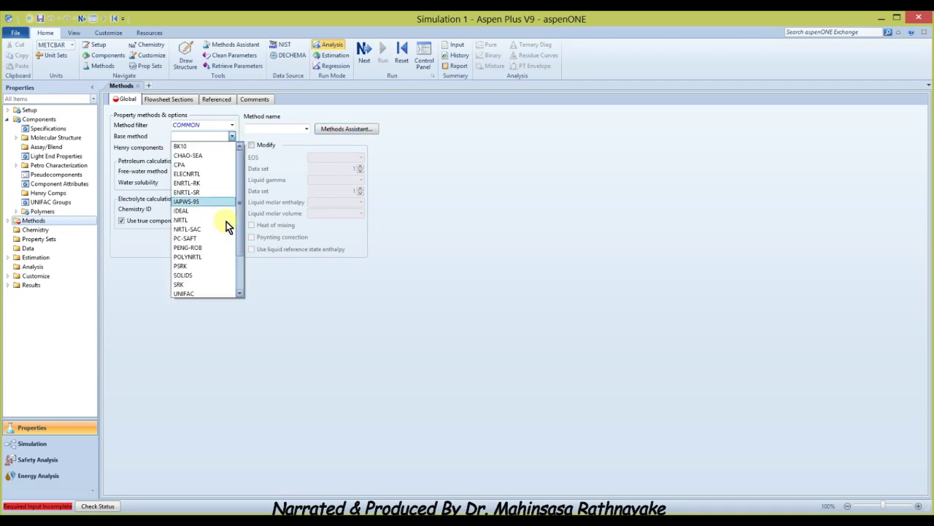
left_click(208, 248)
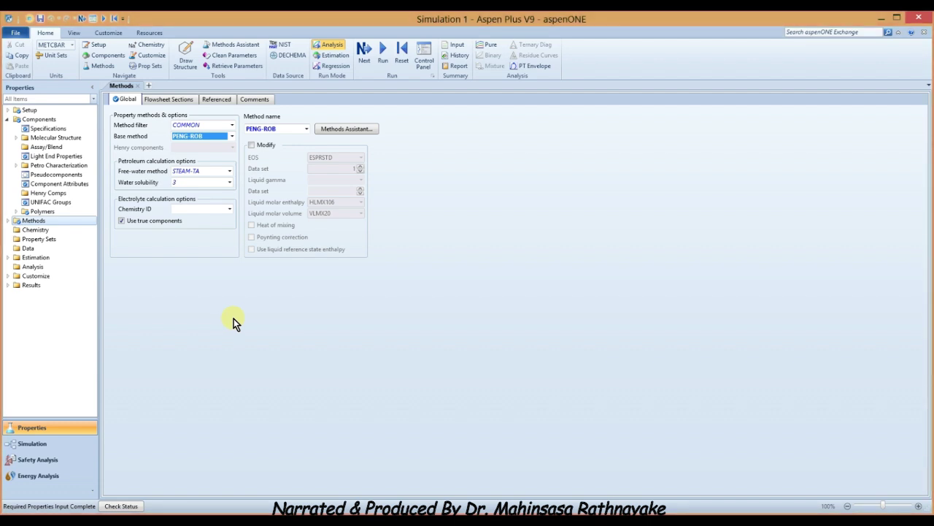
key("shift+Tab")
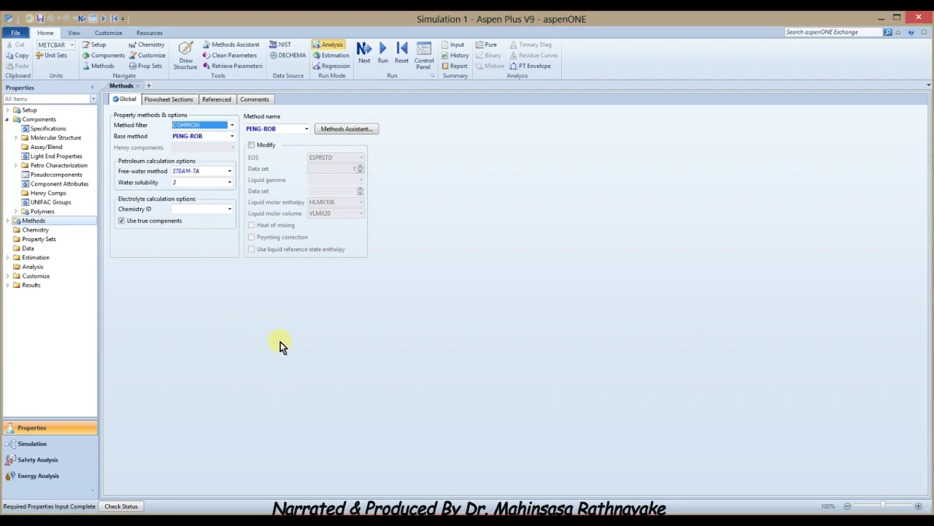
Step: Create a pure-component analysis and choose PL as the thermodynamic property
left_click(487, 48)
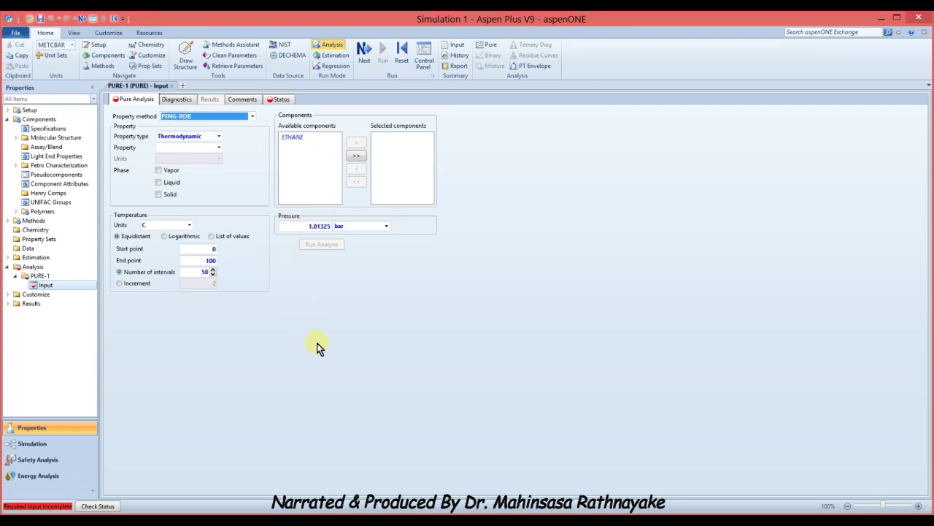
left_click(218, 148)
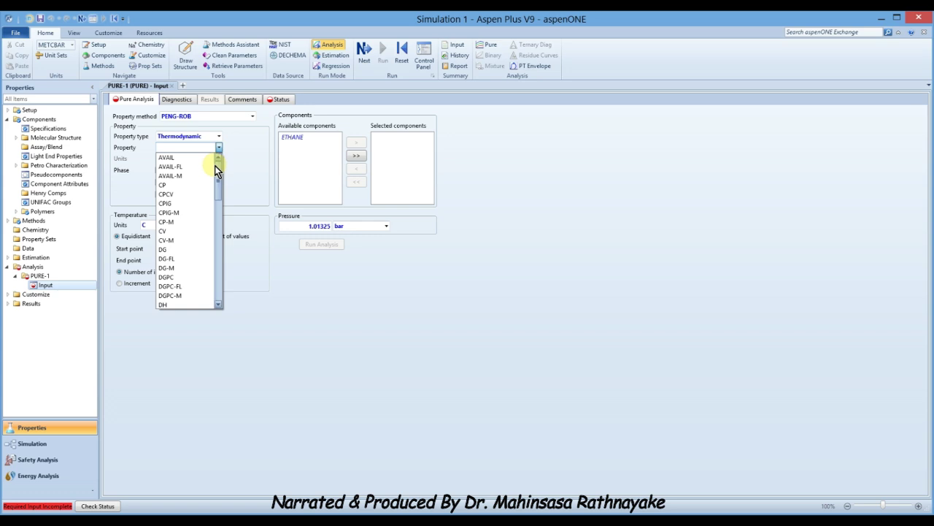
left_click_drag(217, 168, 220, 254)
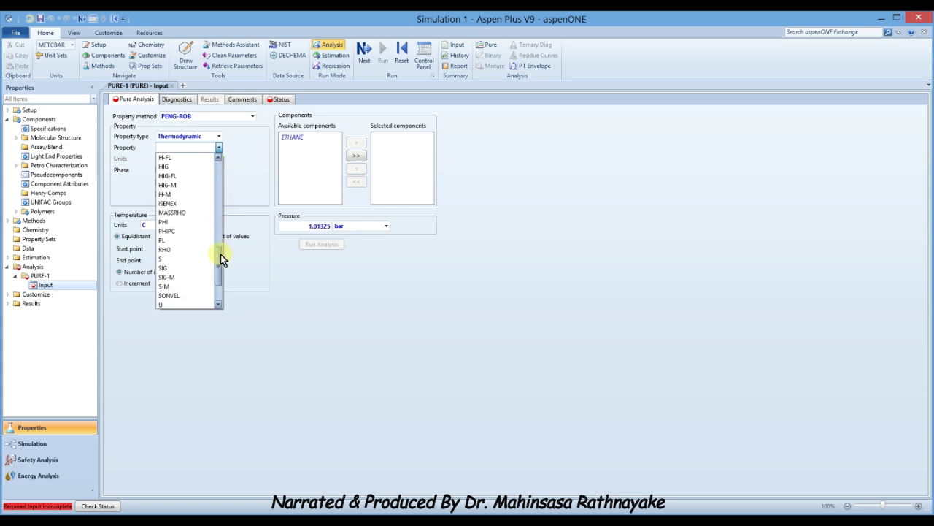
left_click(172, 239)
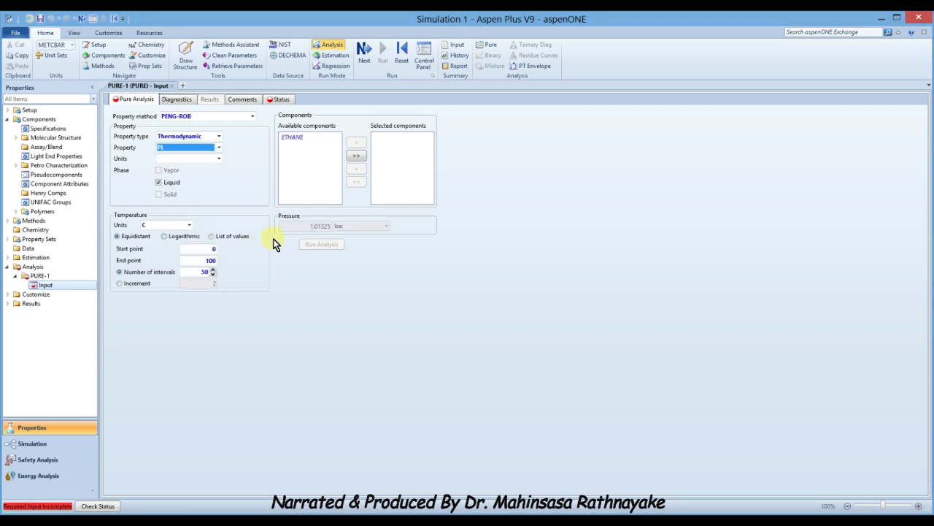
Step: Browse the available thermodynamic properties and read the descriptions of PL, DHVL and PHI
key("alt+Down")
left_click_drag(221, 257, 220, 261)
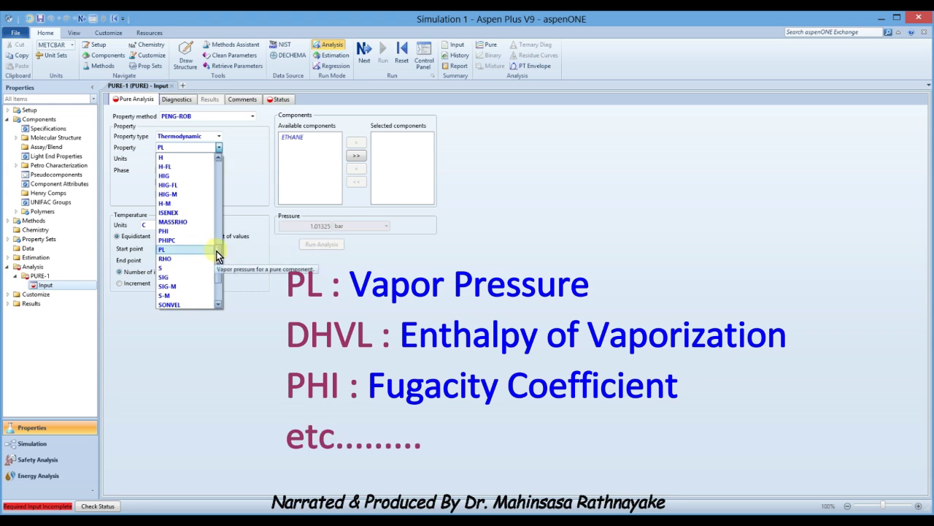
left_click_drag(217, 252, 222, 217)
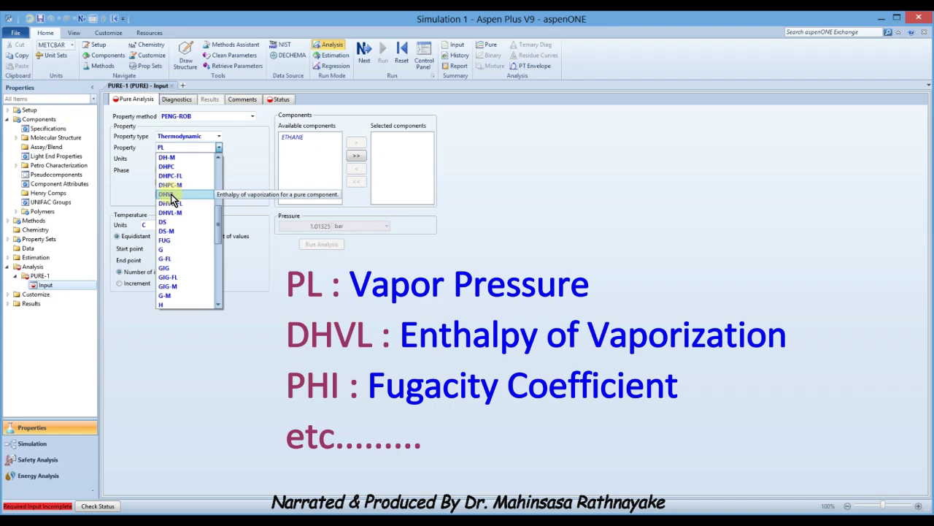
left_click_drag(219, 208, 220, 252)
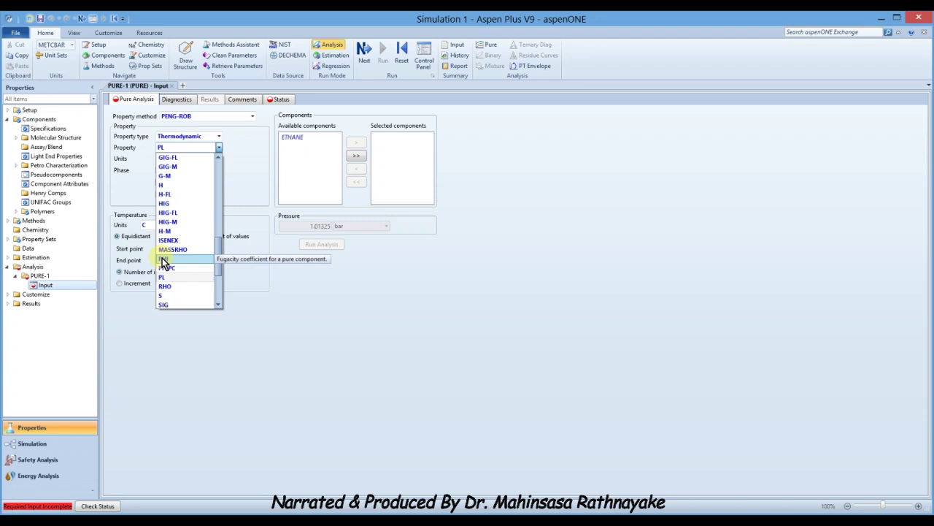
left_click(325, 322)
Step: Set the PL units to bar and the analysis temperature range from -100 to 25 °C
left_click(219, 158)
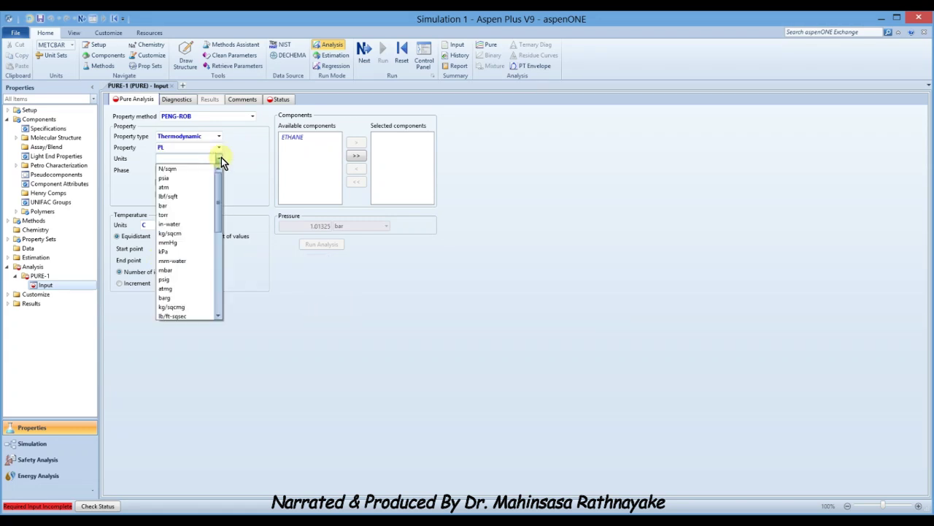
left_click(194, 206)
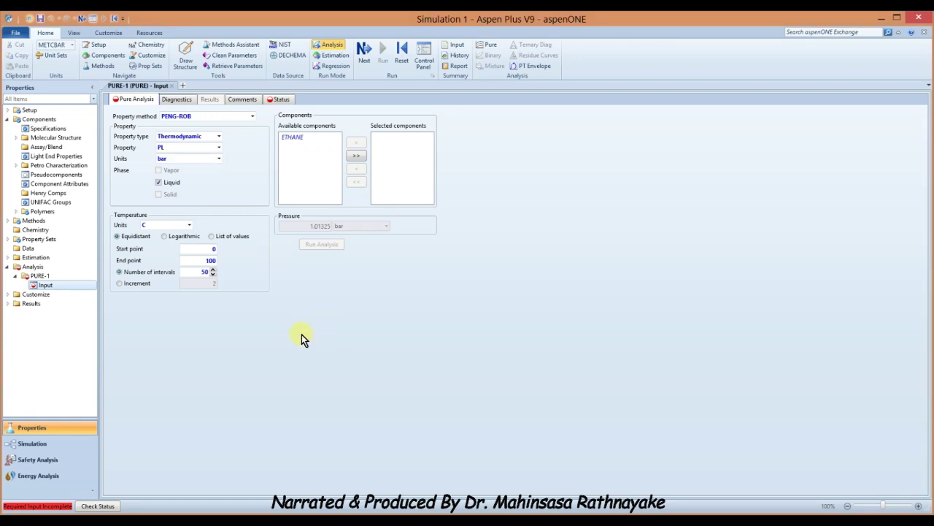
left_click(216, 249)
key("BackSpace")
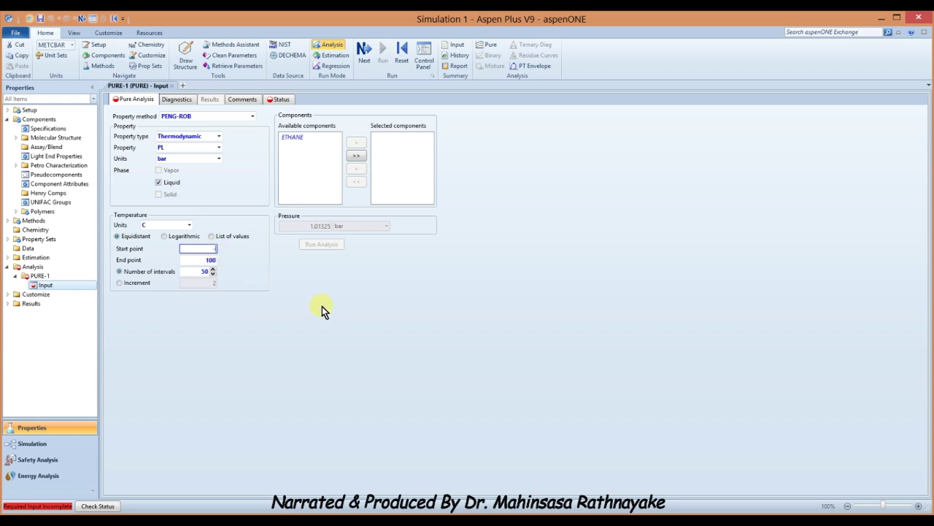
type("-100")
key("Tab")
left_click(214, 261)
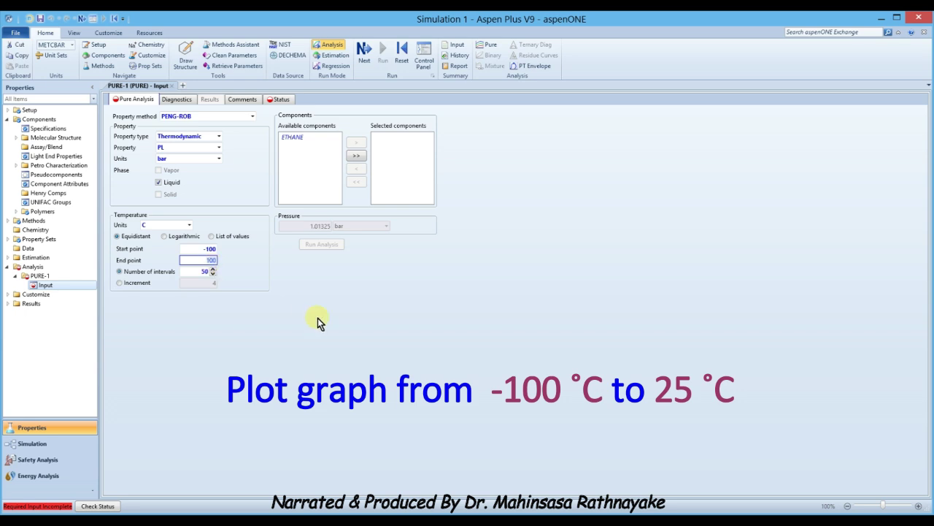
type("25")
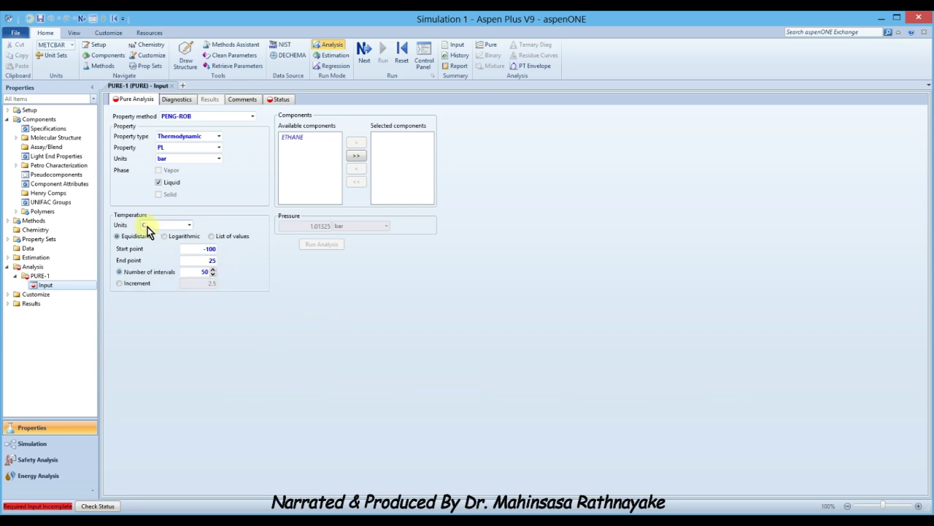
Step: Add ETHANE to the selected components, plot its vapor pressure against temperature, and close the plot
left_click(317, 138)
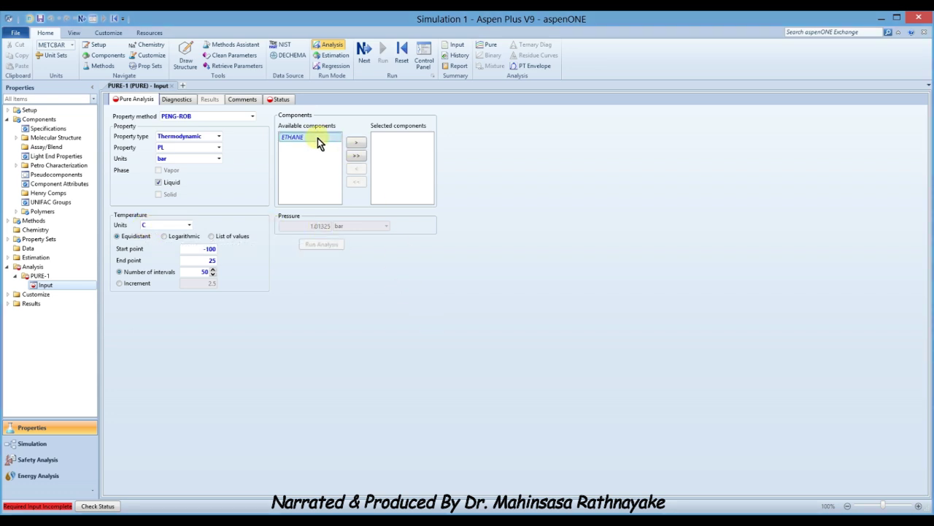
left_click(361, 143)
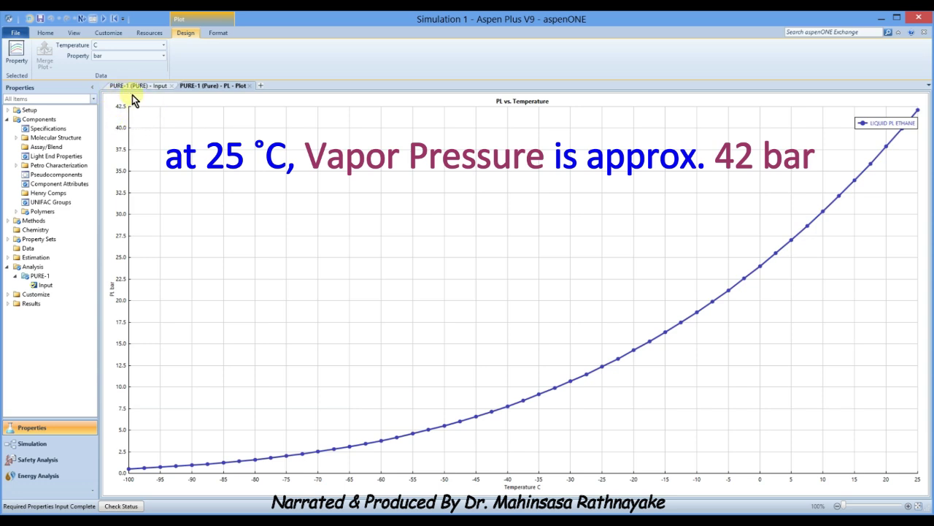
left_click(249, 86)
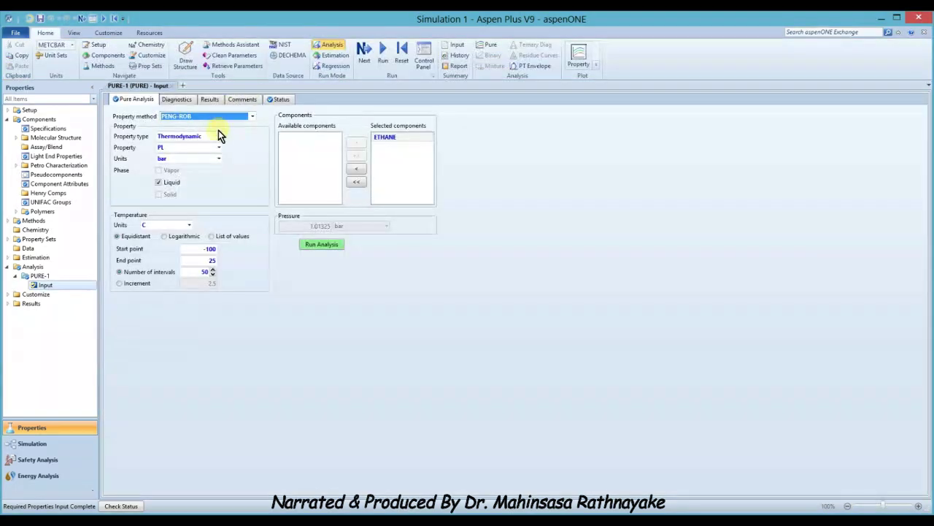
Step: Set the end point of the analysis temperature range to -80 °C
left_click(209, 260)
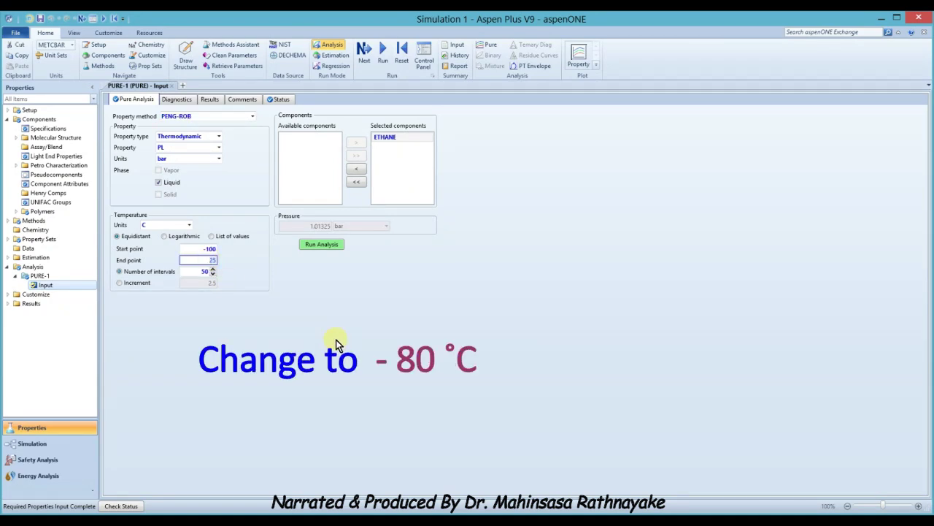
type("-80")
key("Return")
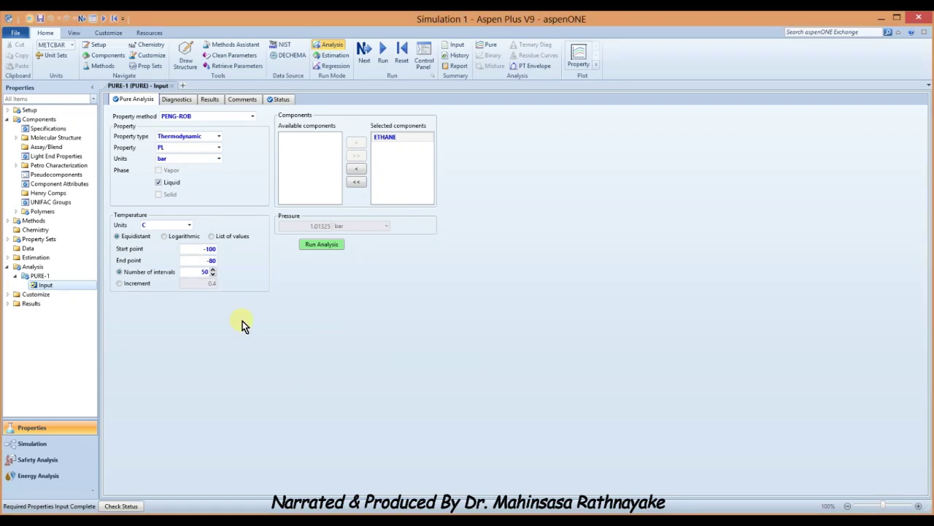
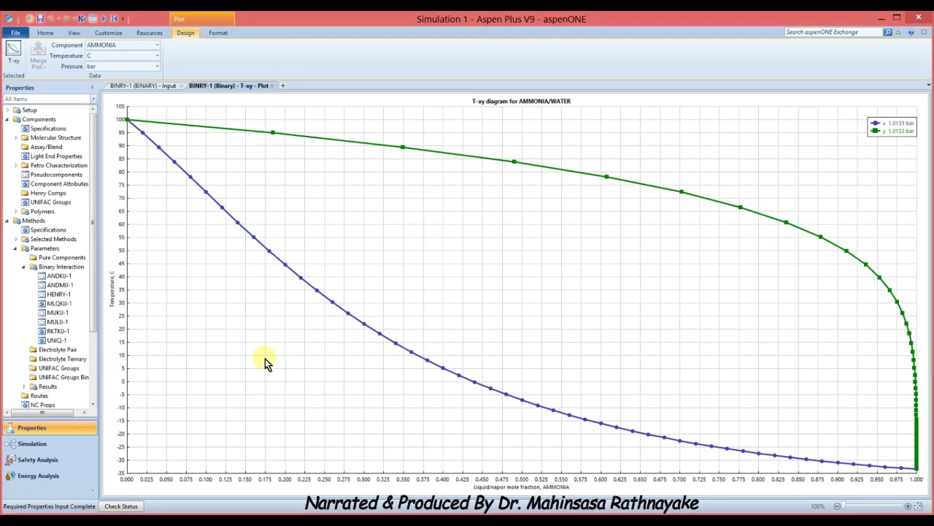
Step: Close the ammonia/water T-xy plot and set the binary analysis components to BENZENE and ETHANOL
left_click(270, 86)
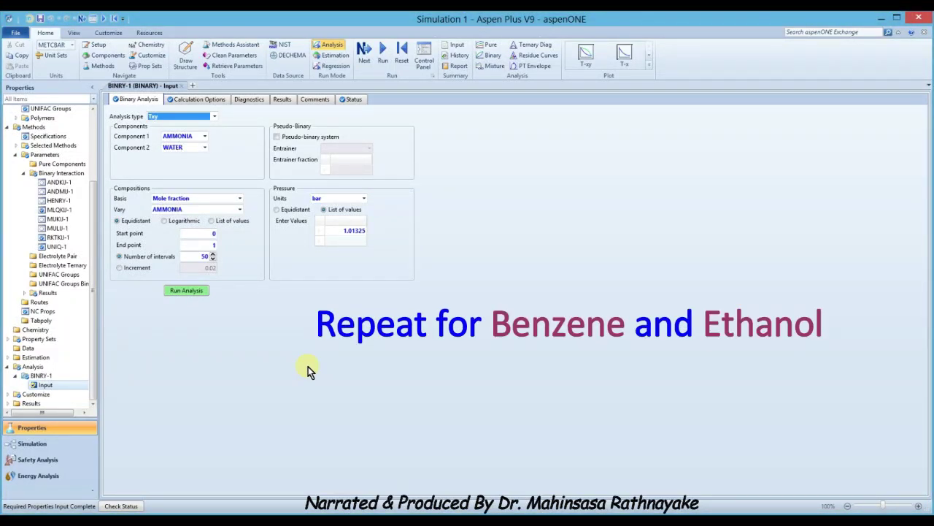
left_click(205, 136)
left_click(199, 165)
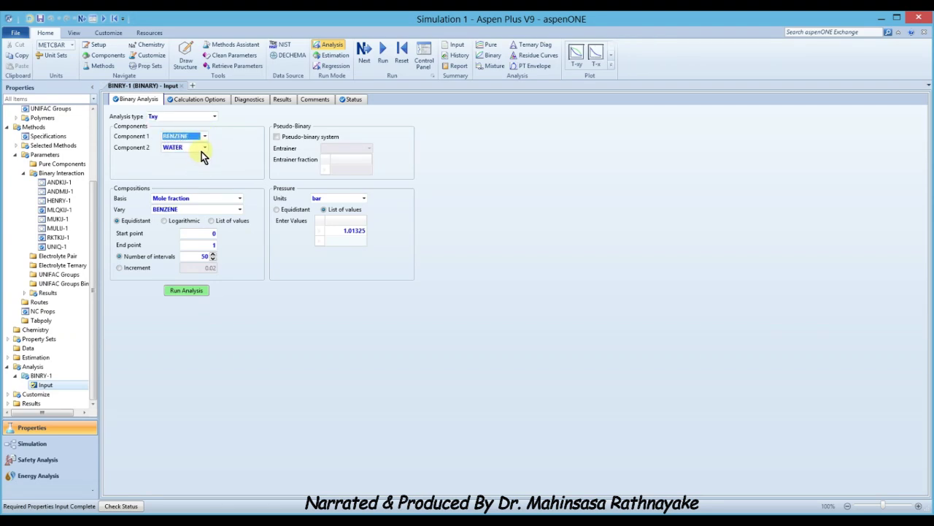
left_click(205, 147)
left_click(191, 186)
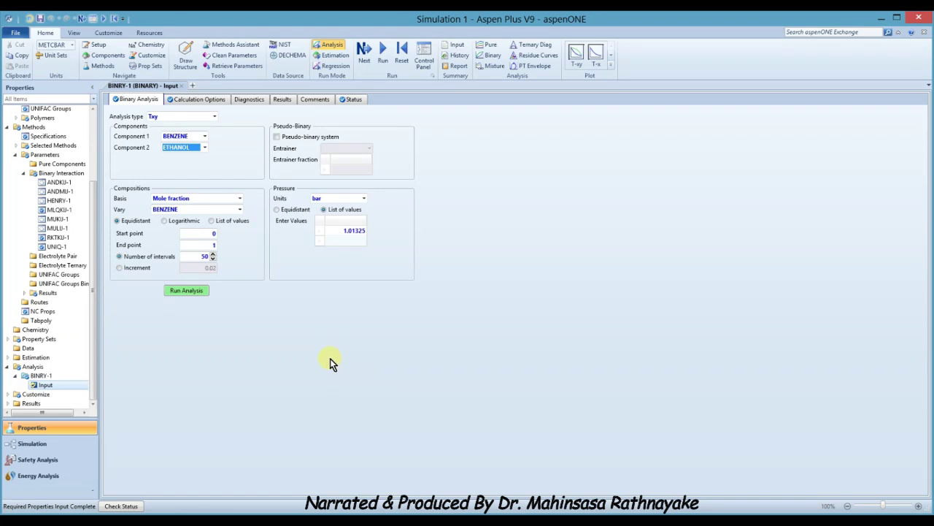
Step: Check the binary analysis calculation options and run the Txy analysis for benzene and ethanol
left_click(208, 101)
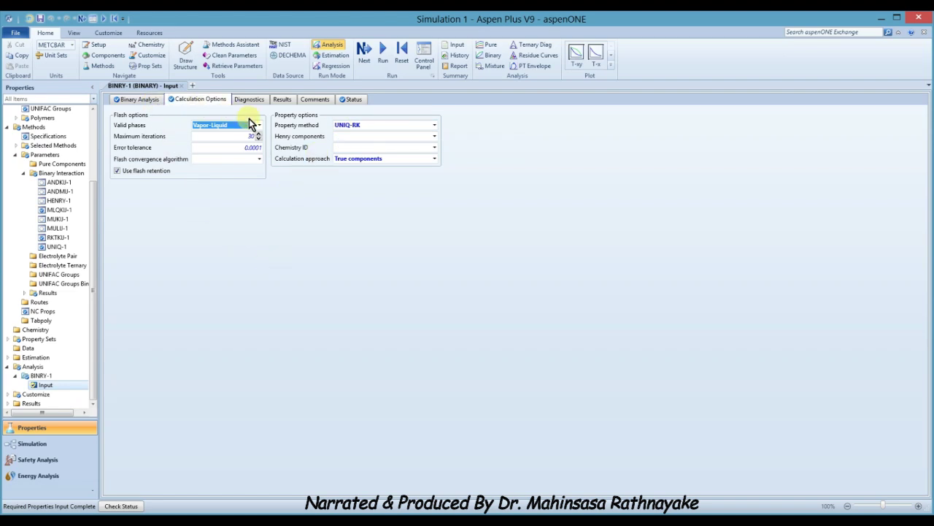
left_click(146, 100)
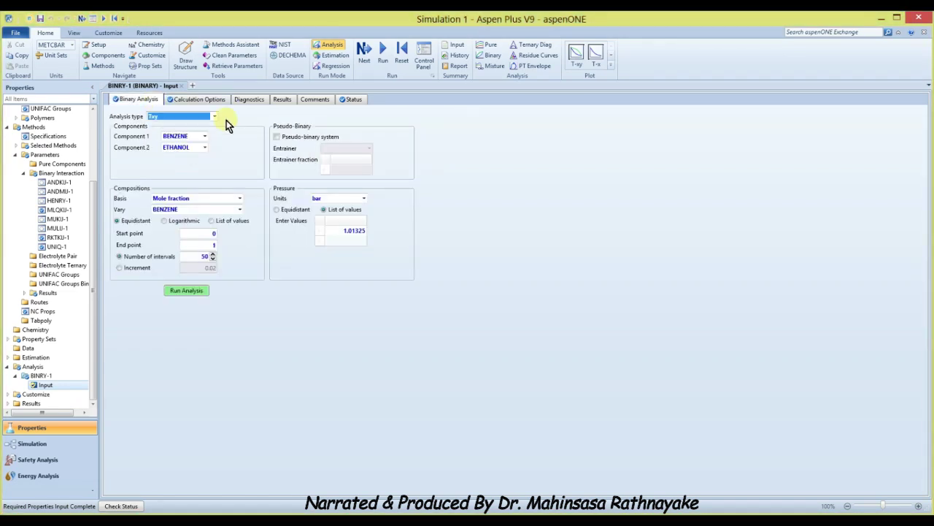
left_click(192, 293)
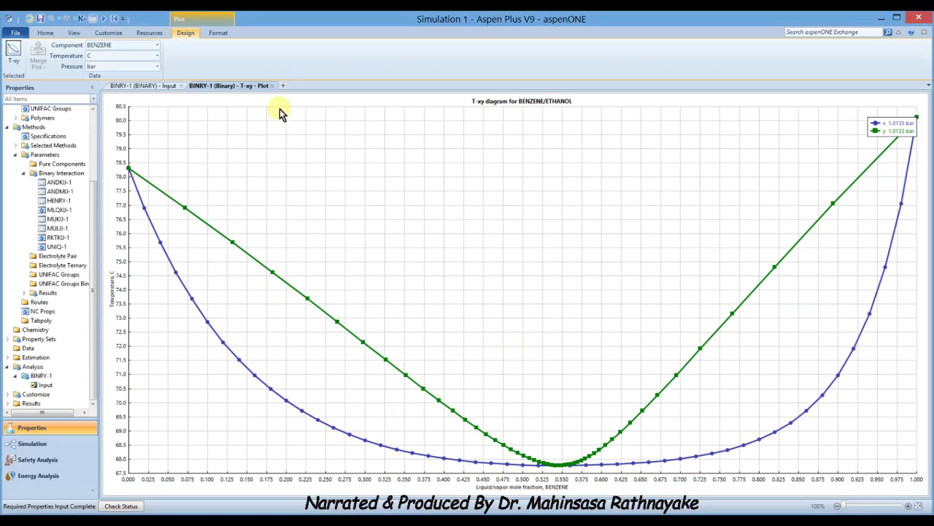
Step: Close the benzene/ethanol T-xy plot and its binary analysis input form, and open the component selection list
left_click(271, 85)
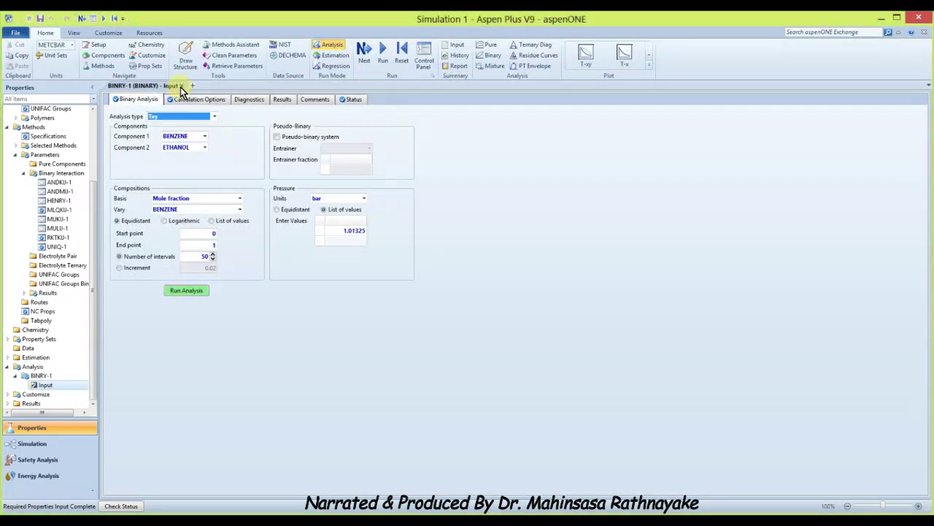
left_click(180, 86)
scroll(54, 215, "up", 3)
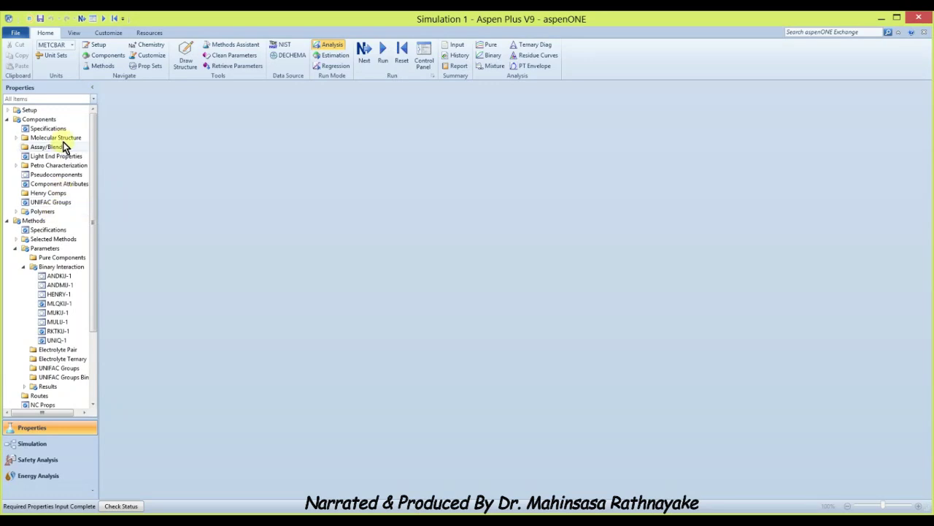
left_click(54, 121)
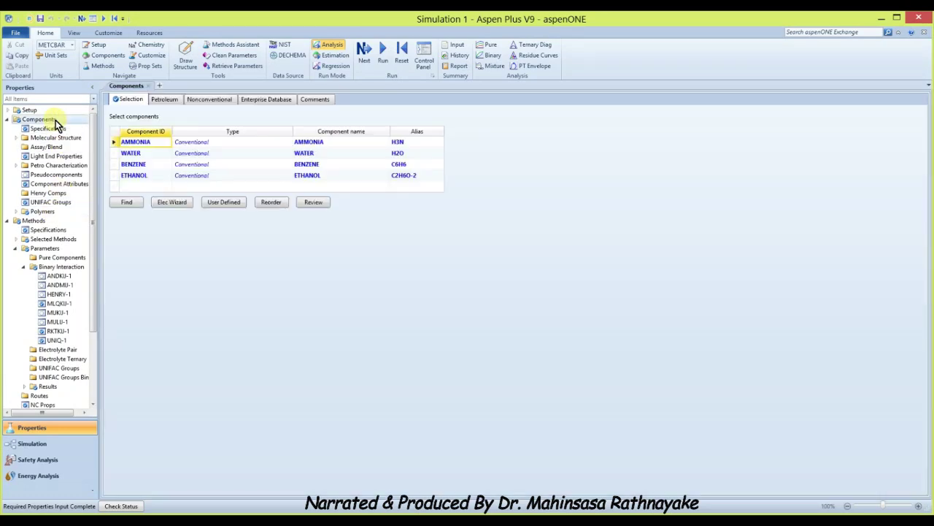
Step: Search the compound databanks for cyclohexane and add CYCLOHEXANE (C6H12-1) as a new component, accepting the parameter update
left_click(127, 187)
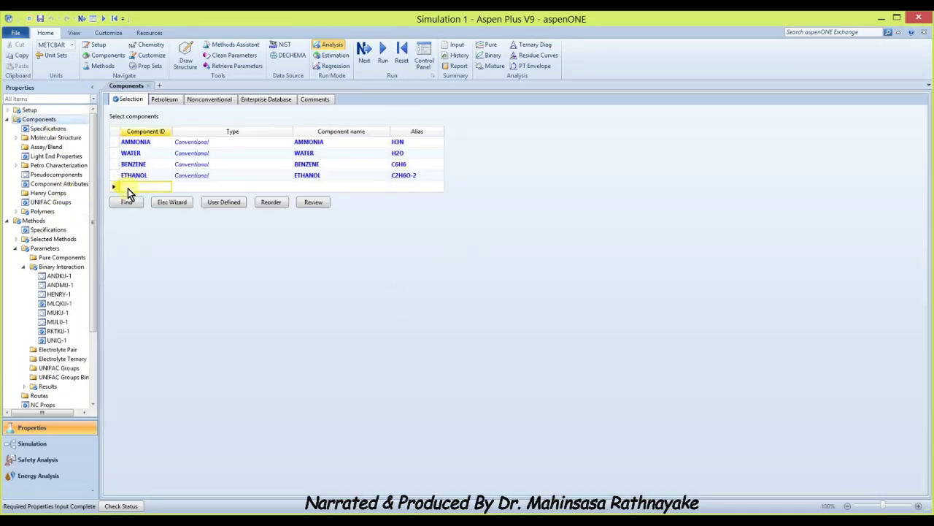
left_click(127, 203)
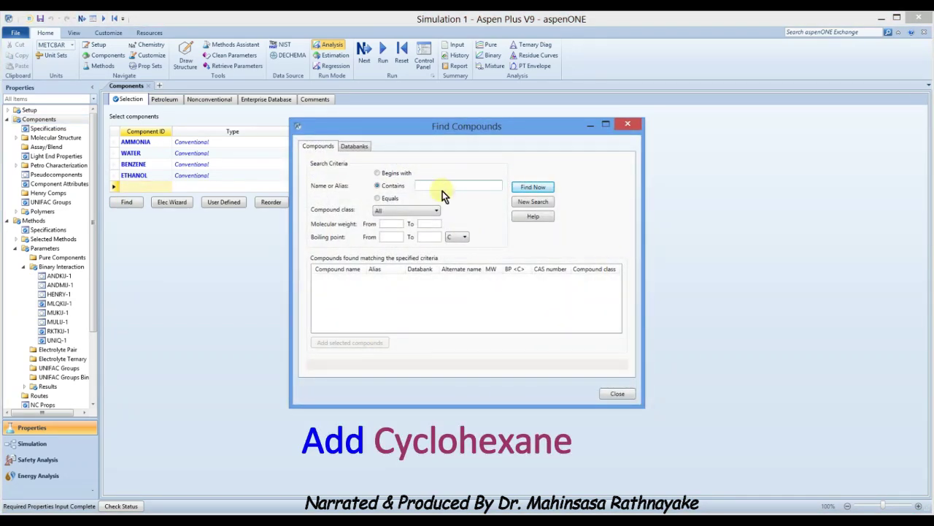
type("cyclohexane")
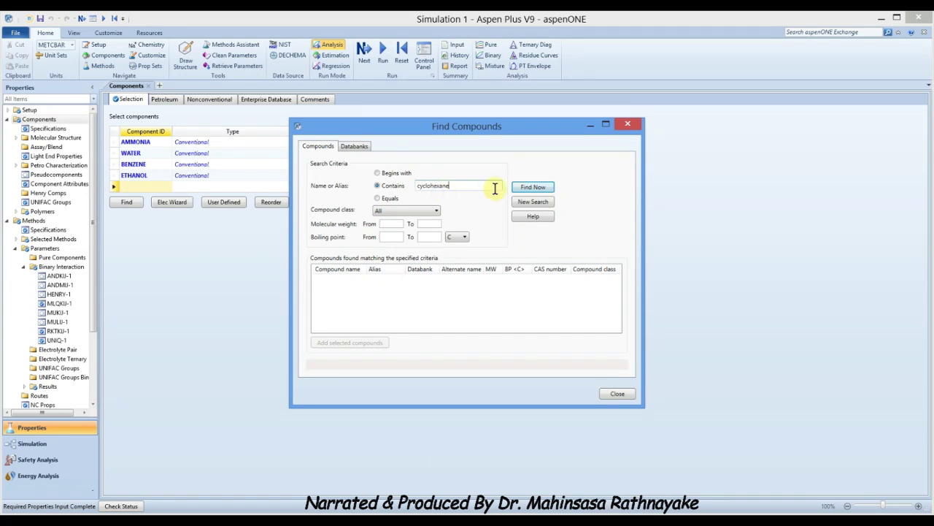
left_click(521, 191)
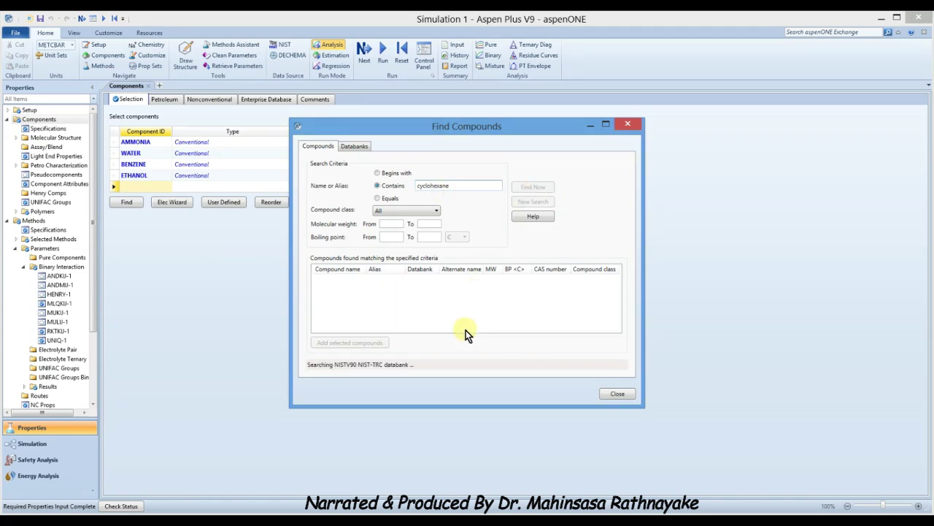
left_click(391, 280)
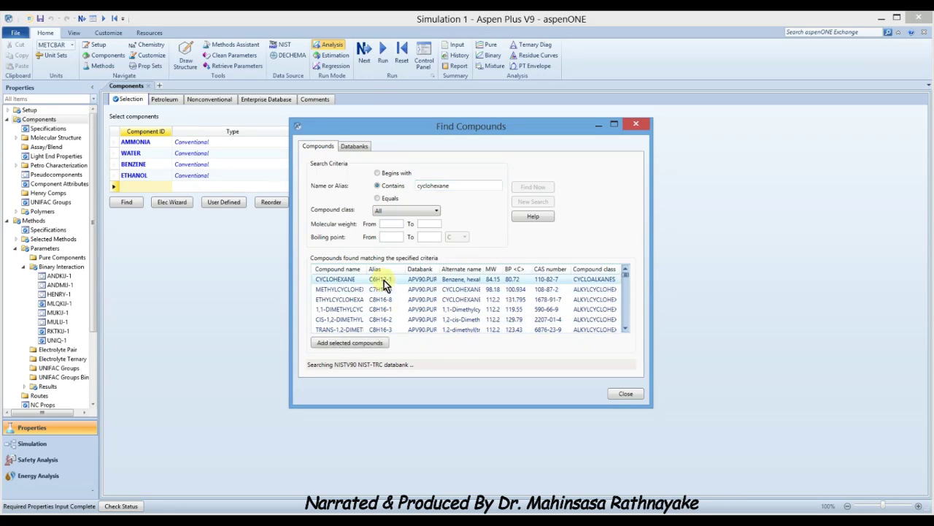
left_click(367, 345)
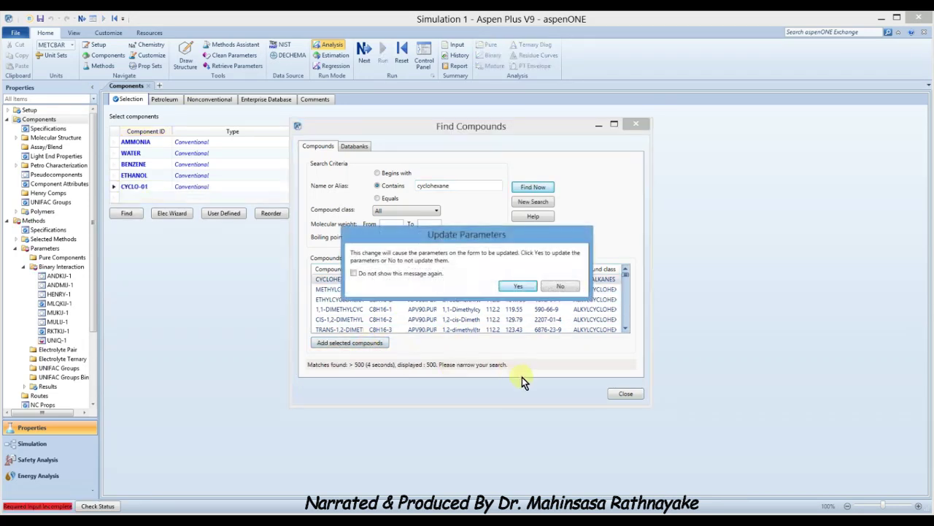
left_click(529, 288)
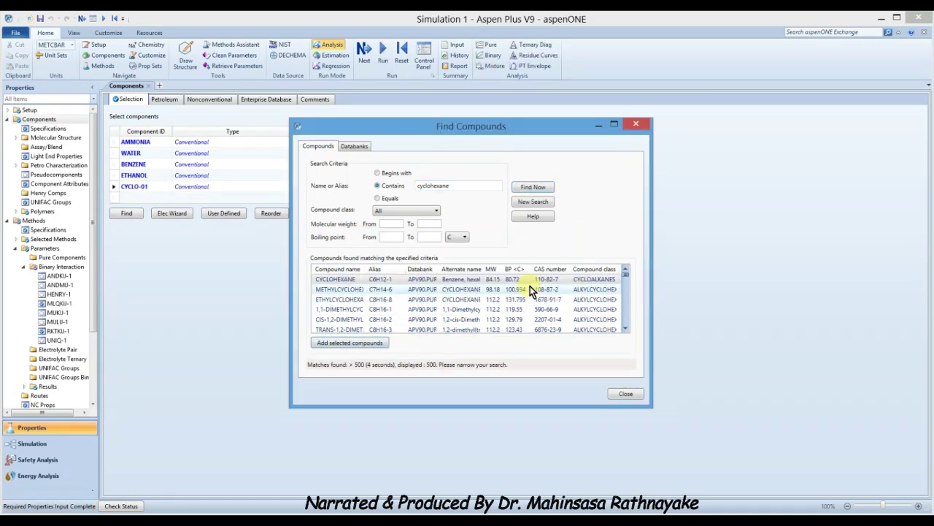
left_click(613, 396)
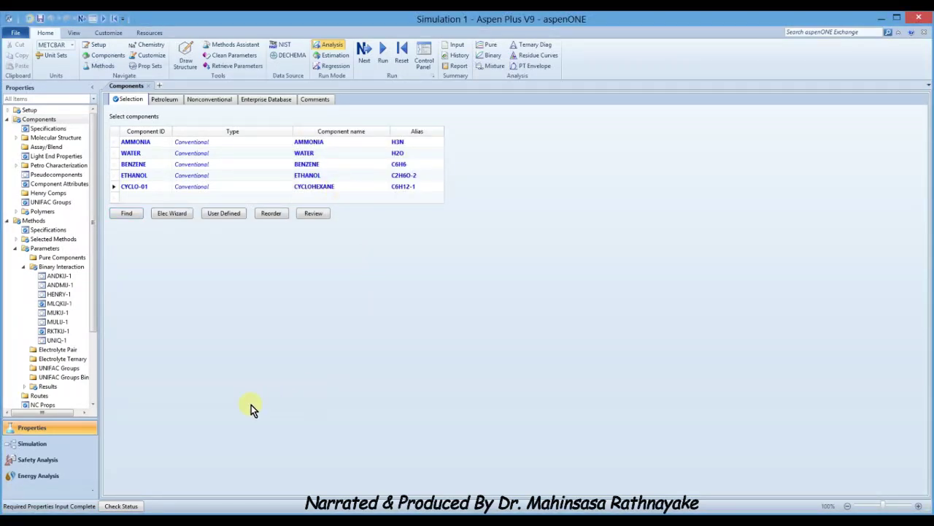
Step: Set the global property method to UNIQUAC
left_click(48, 221)
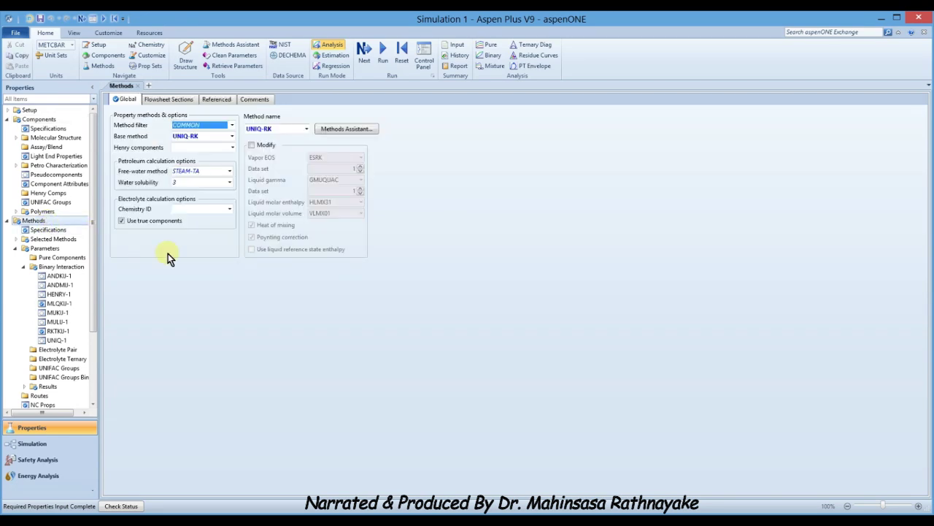
left_click(306, 132)
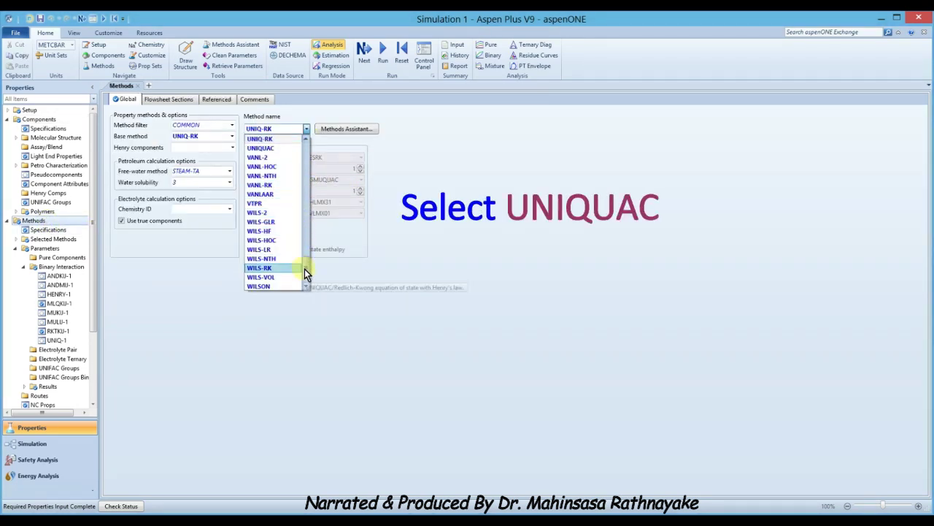
left_click_drag(305, 271, 306, 263)
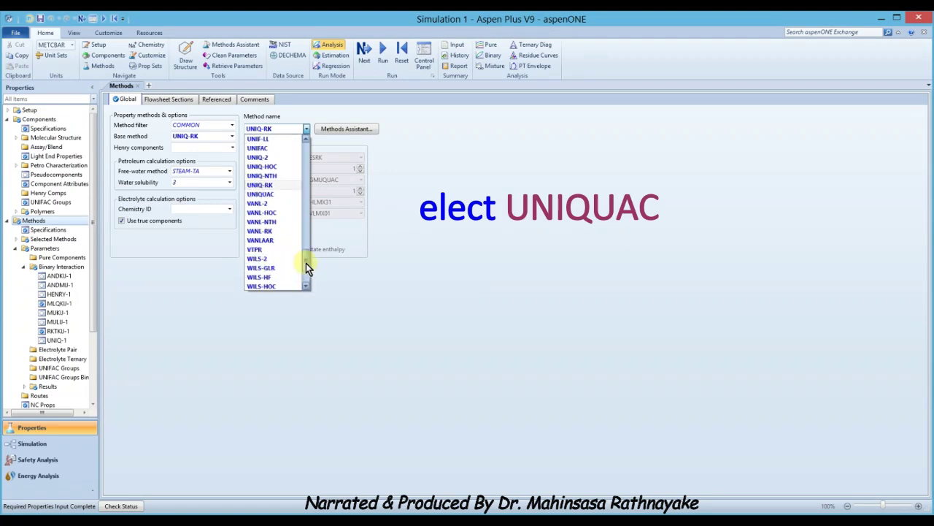
left_click(277, 194)
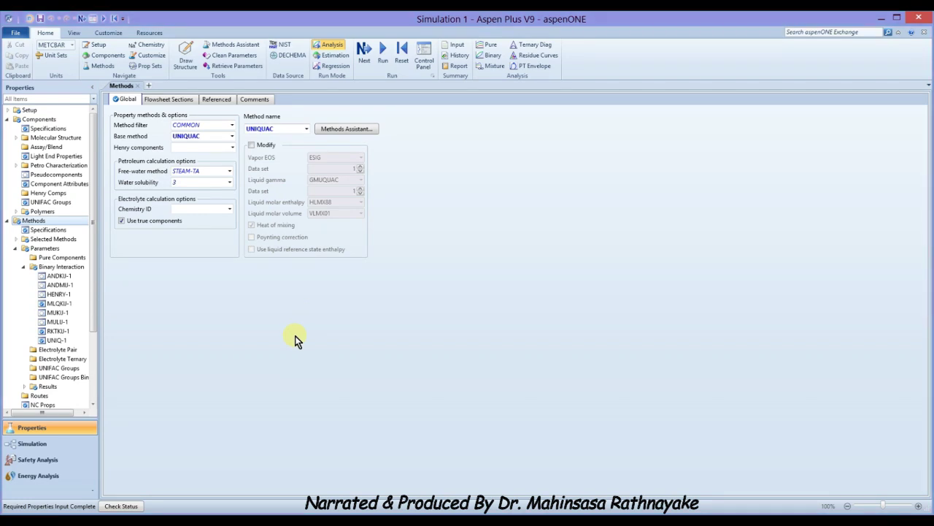
Step: Create a new binary analysis with WATER as component 1 and CYCLO-01 as component 2
left_click(490, 58)
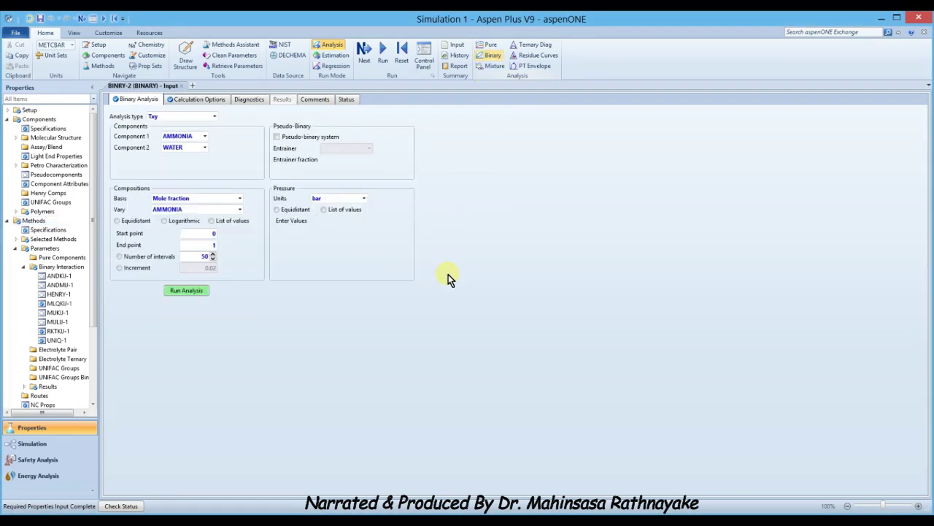
left_click(204, 136)
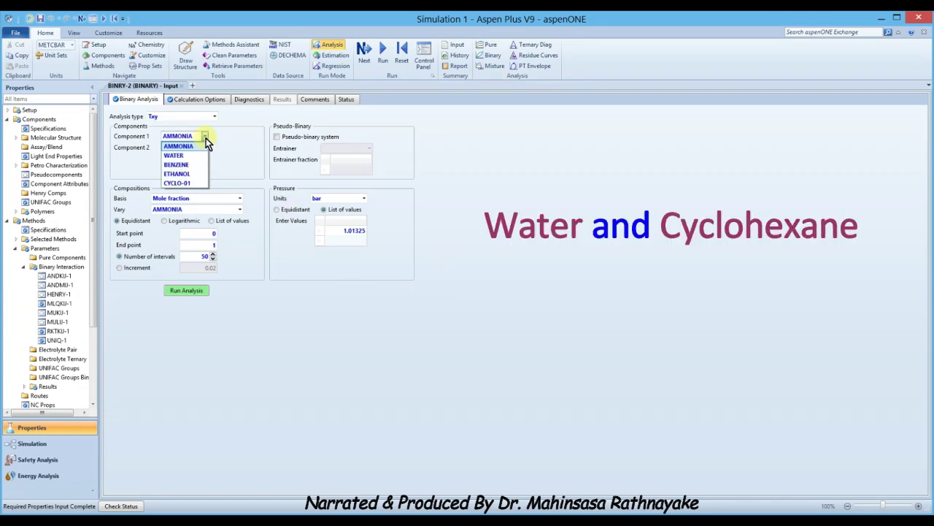
left_click(197, 155)
left_click(205, 148)
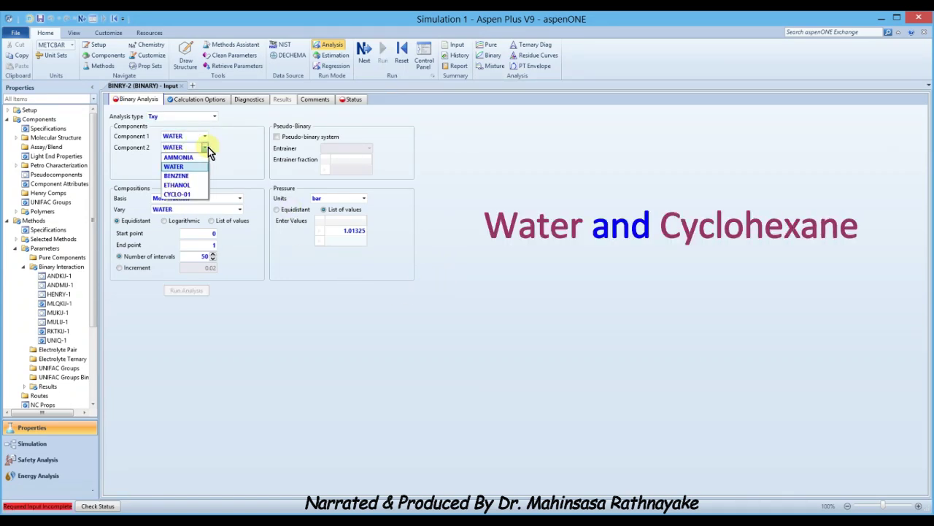
left_click(191, 194)
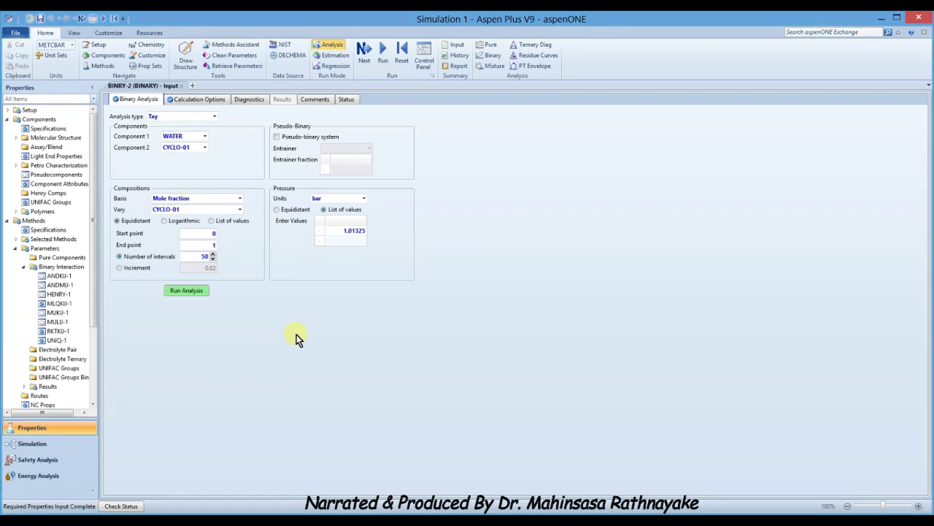
Step: Set the valid phases to Vapor-Liquid-Liquid, run the Txy analysis for water and cyclohexane, and read the plot's minimum-temperature point
left_click(205, 100)
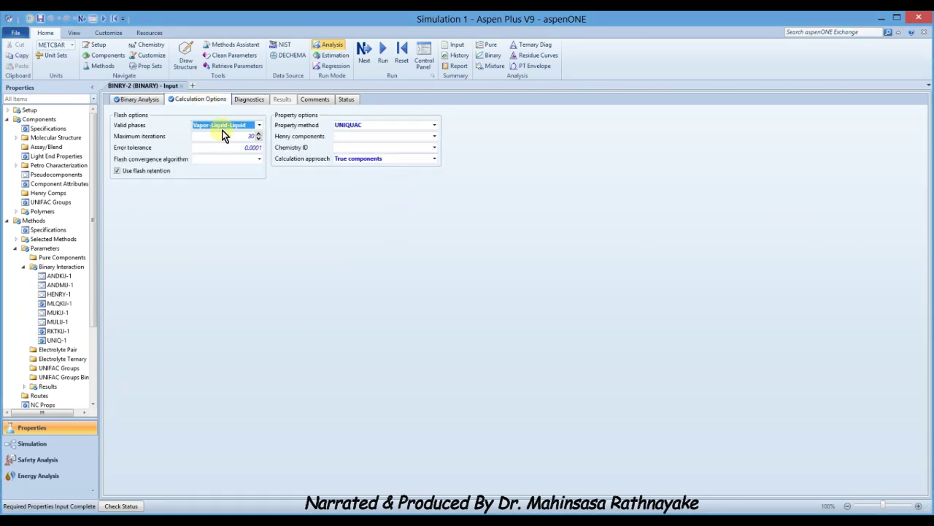
left_click(259, 125)
left_click(245, 148)
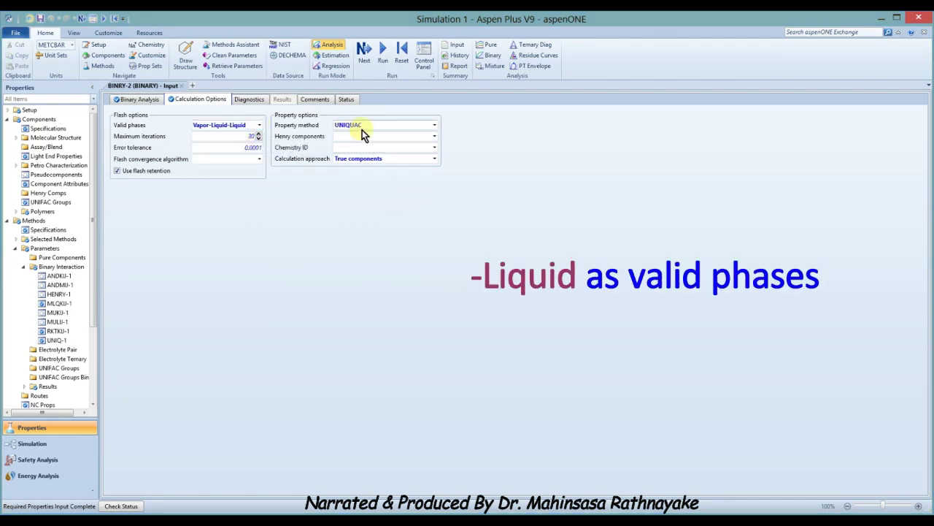
left_click(149, 99)
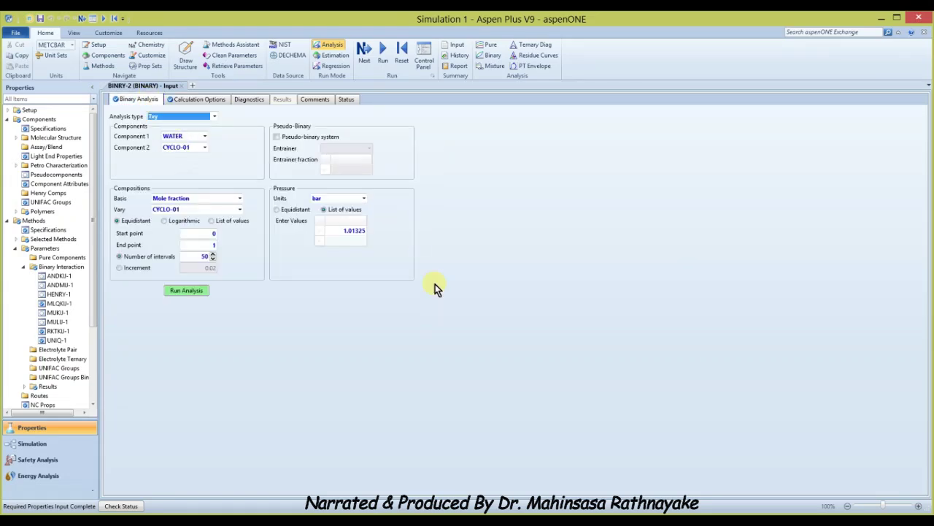
left_click(199, 292)
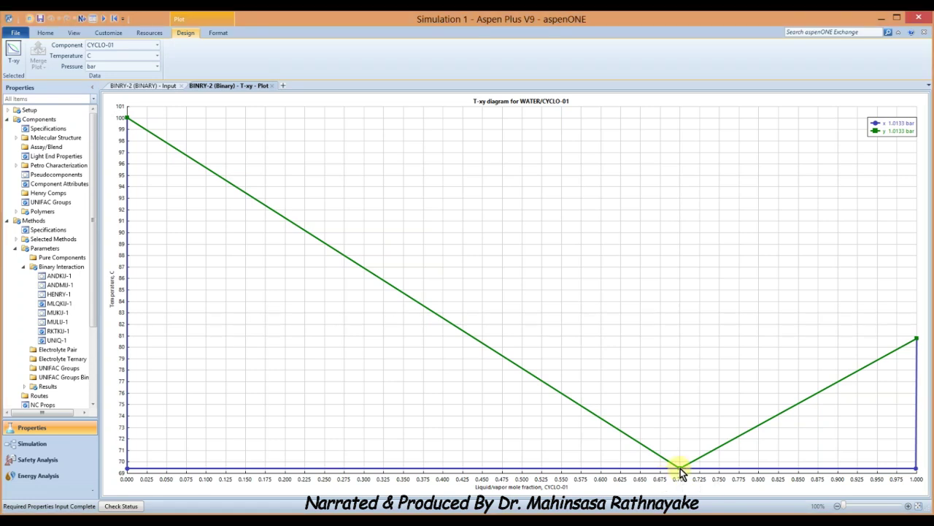
mouse_move(680, 471)
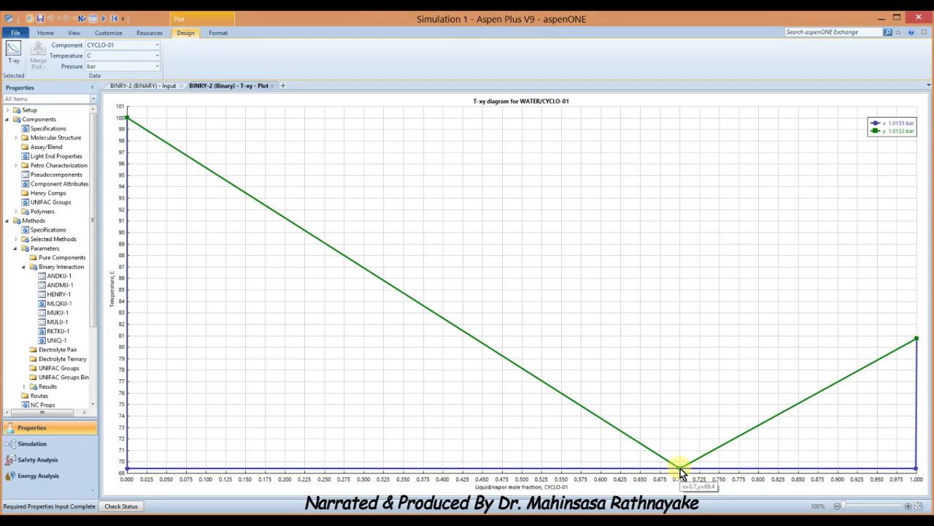